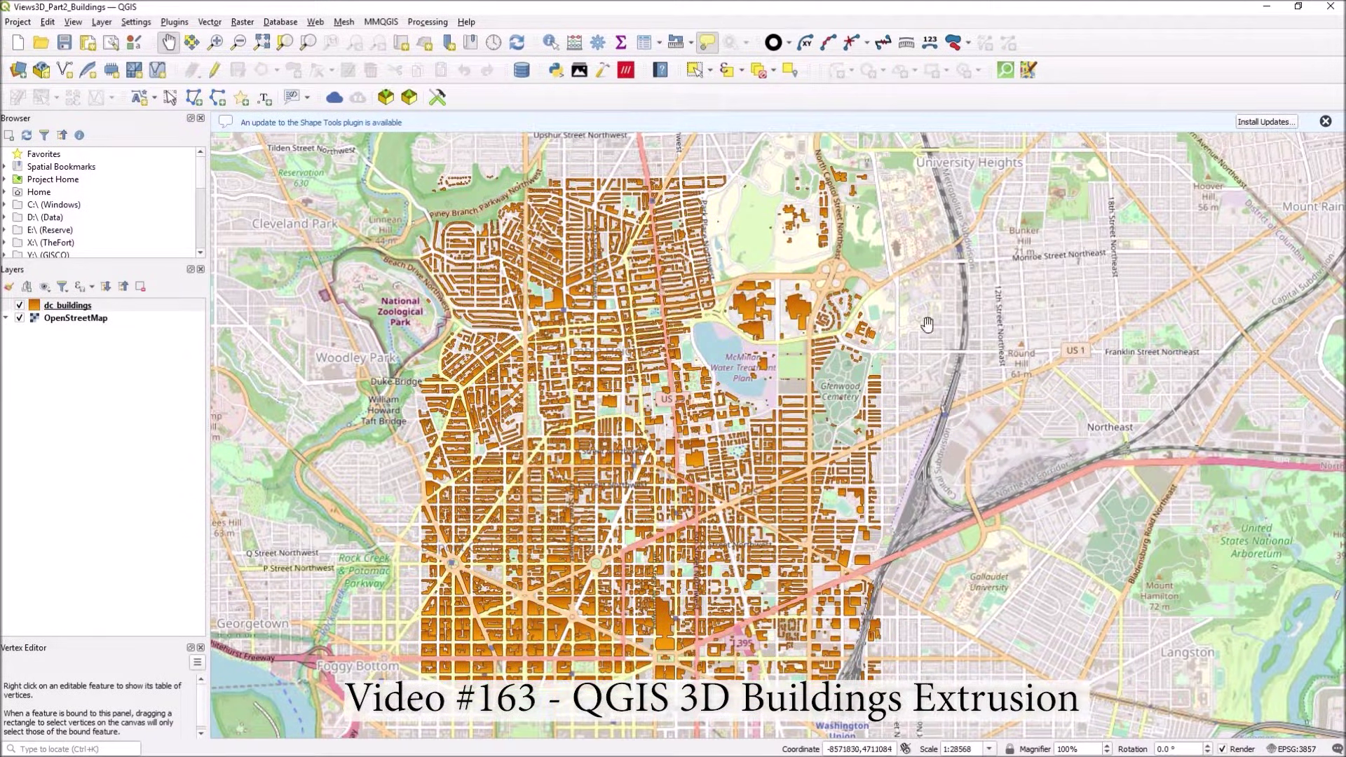
# Dismiss the Shape Tools plugin update notice and zoom in slightly on the map.
pyautogui.click(1322, 122)
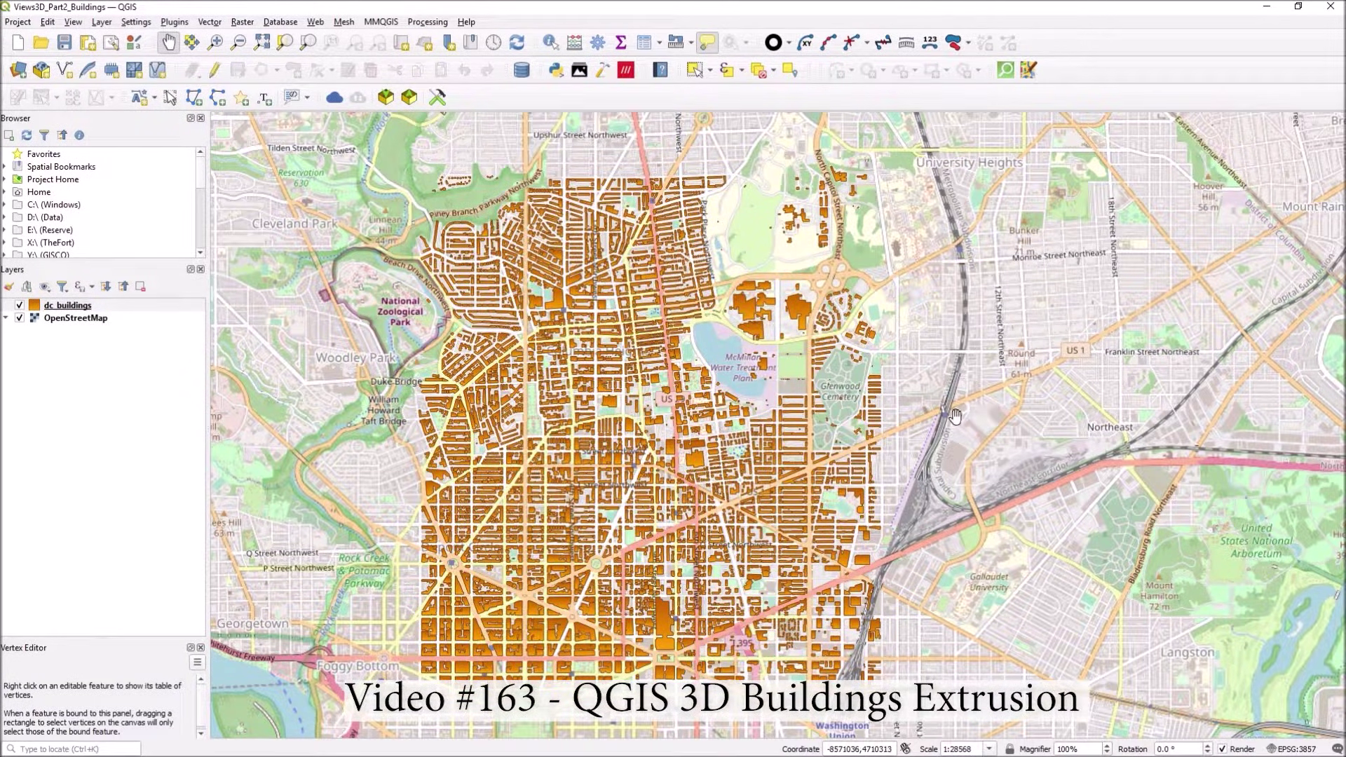
pyautogui.moveTo(666, 449); pyautogui.dragTo(661, 431)
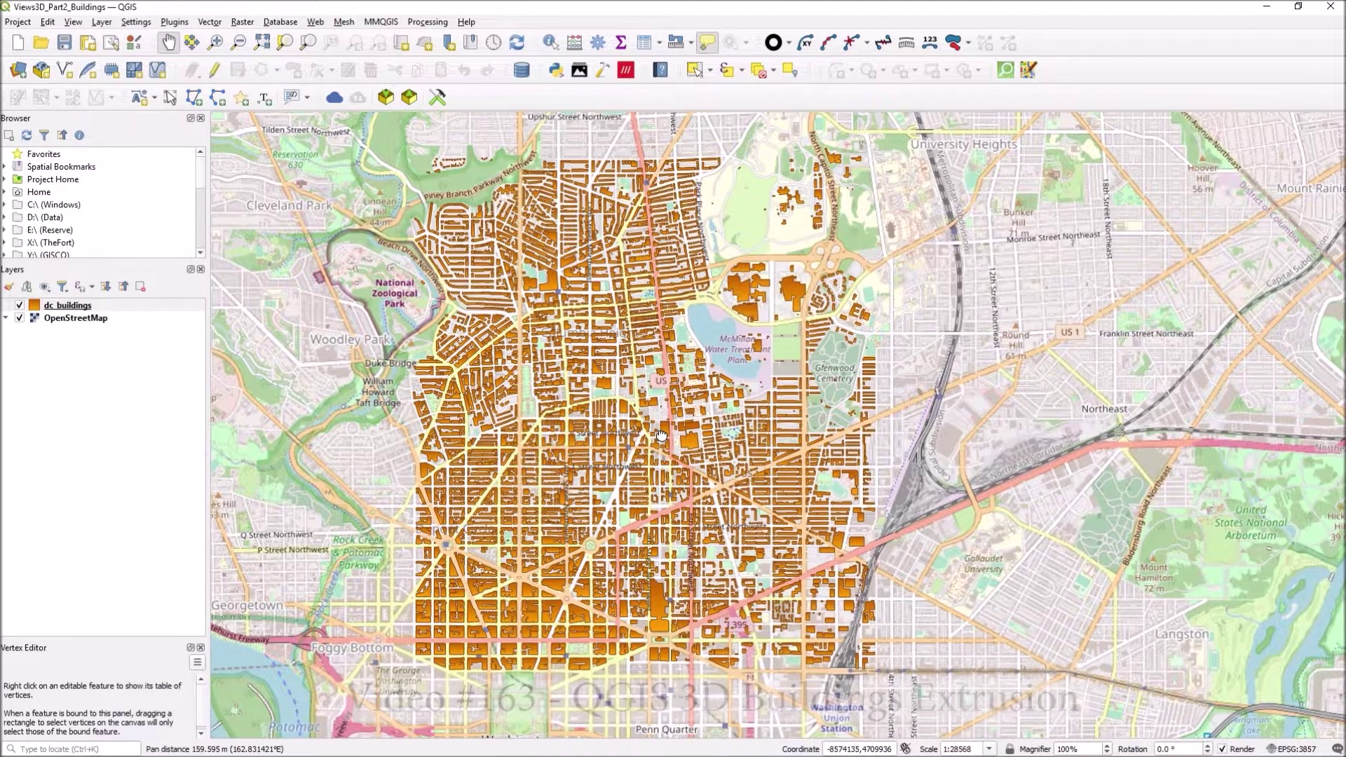
pyautogui.moveTo(710, 426)
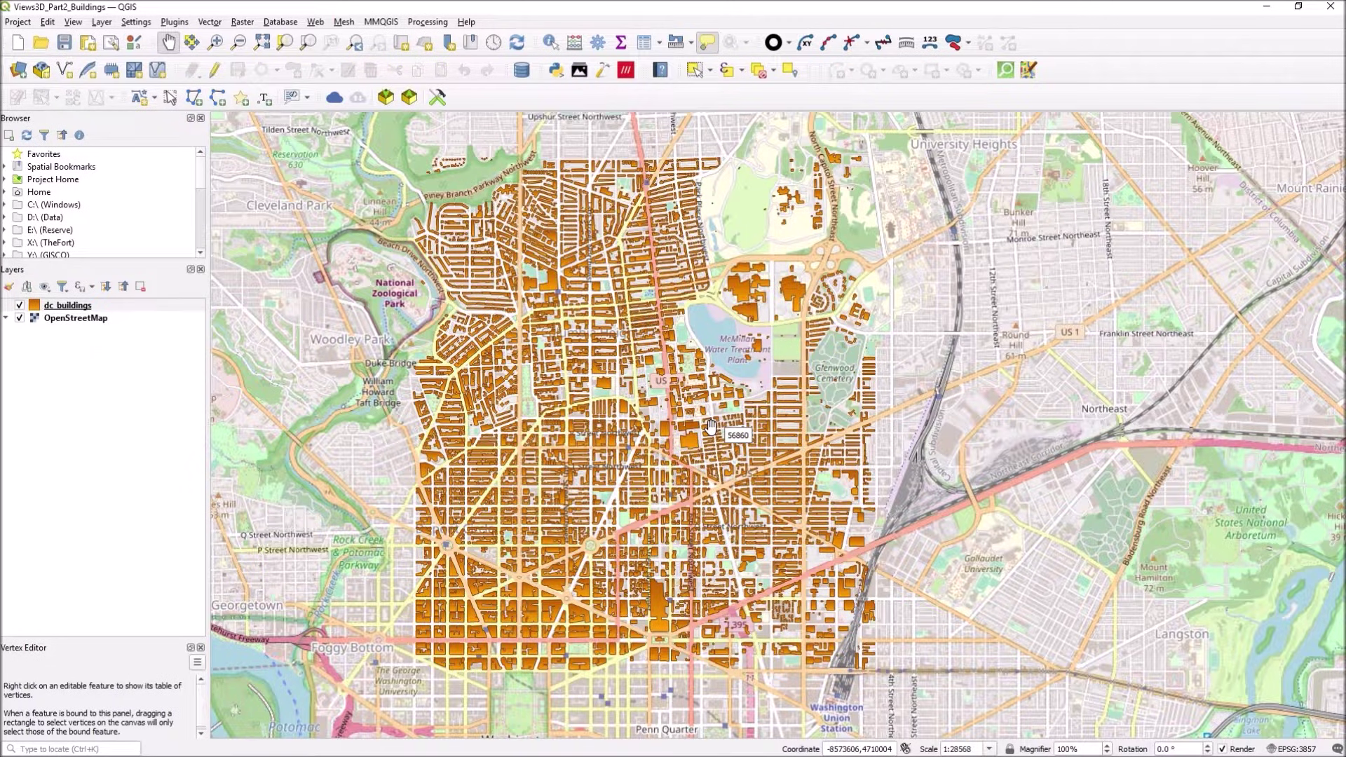
pyautogui.scroll(1, 703, 423)
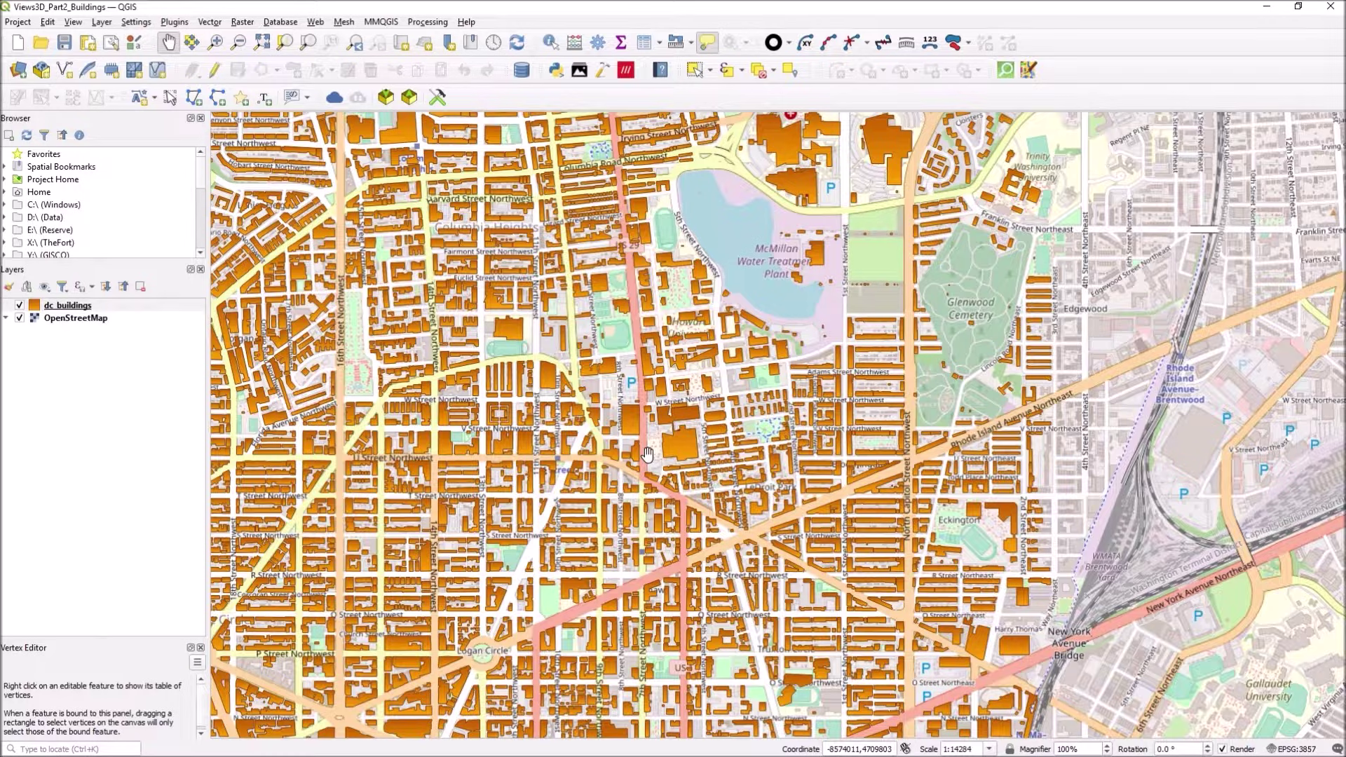
# Pan and zoom the canvas to look over the dc_buildings footprints across Washington, DC.
pyautogui.moveTo(602, 413); pyautogui.dragTo(733, 431)
pyautogui.scroll(-1, 733, 431)
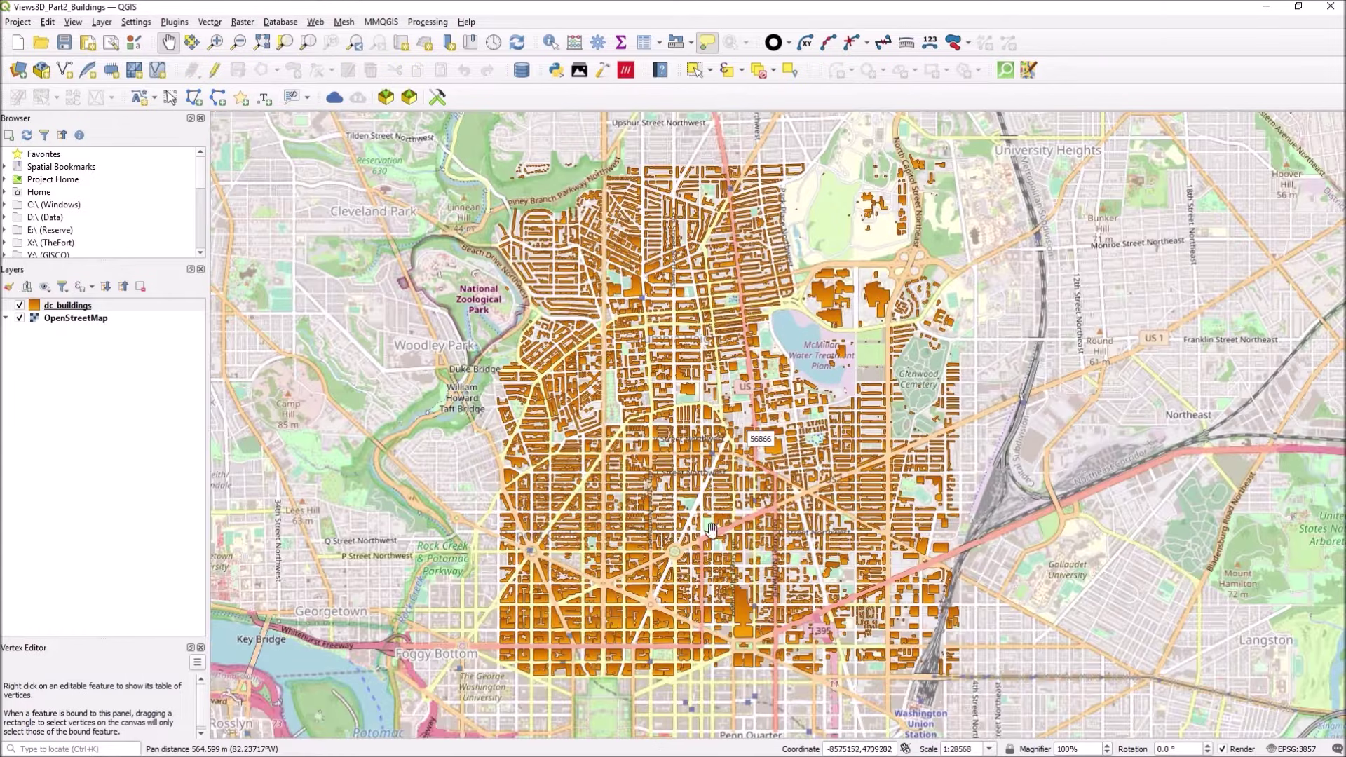
pyautogui.moveTo(808, 383); pyautogui.dragTo(710, 379)
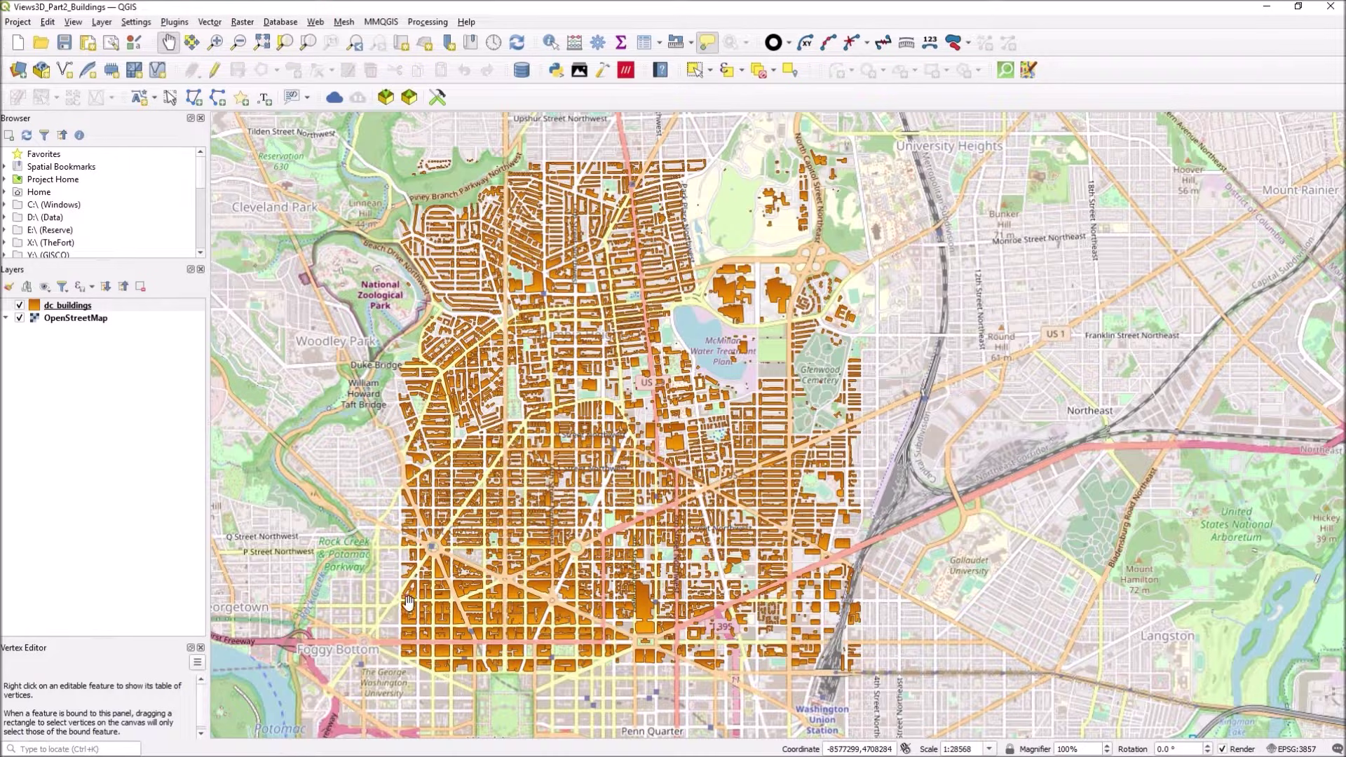
pyautogui.moveTo(609, 470)
pyautogui.moveTo(673, 448); pyautogui.dragTo(664, 431)
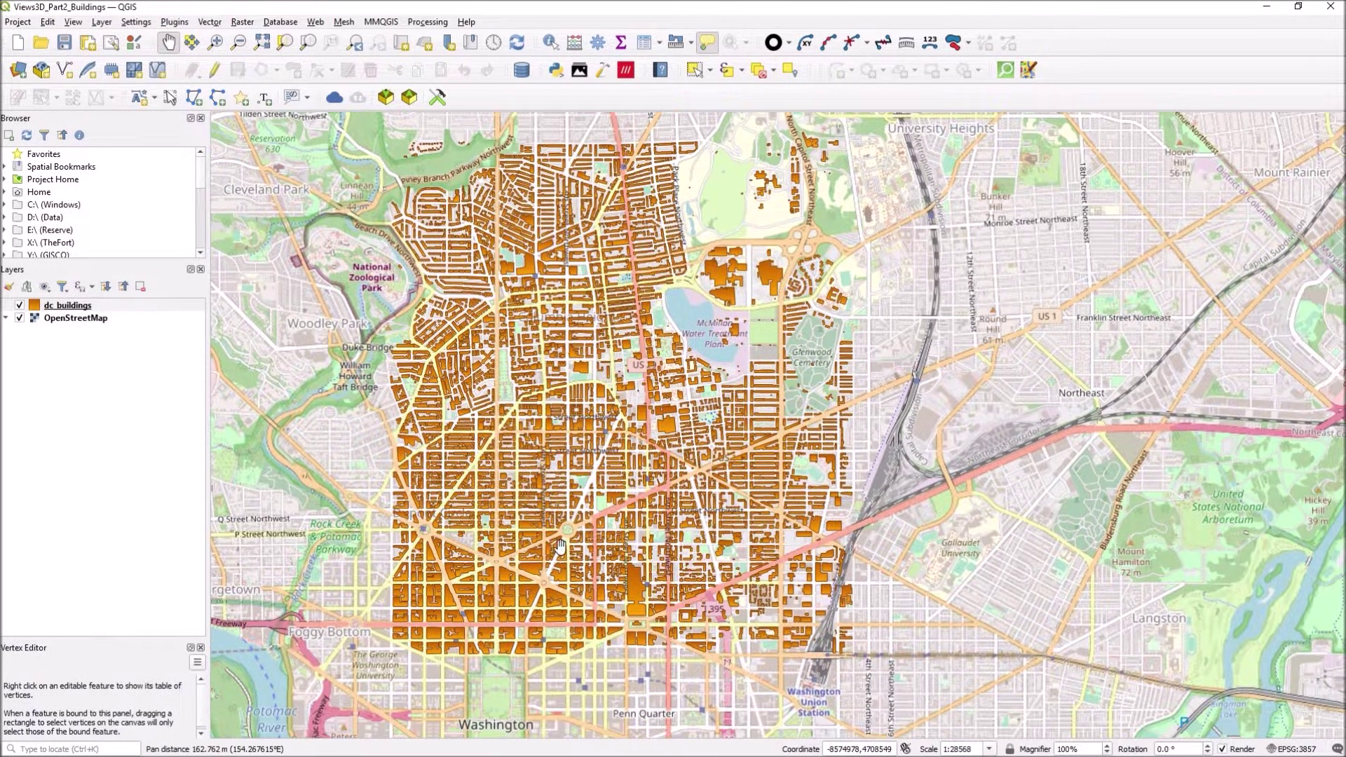
pyautogui.moveTo(558, 606); pyautogui.dragTo(546, 574)
pyautogui.scroll(1, 565, 613)
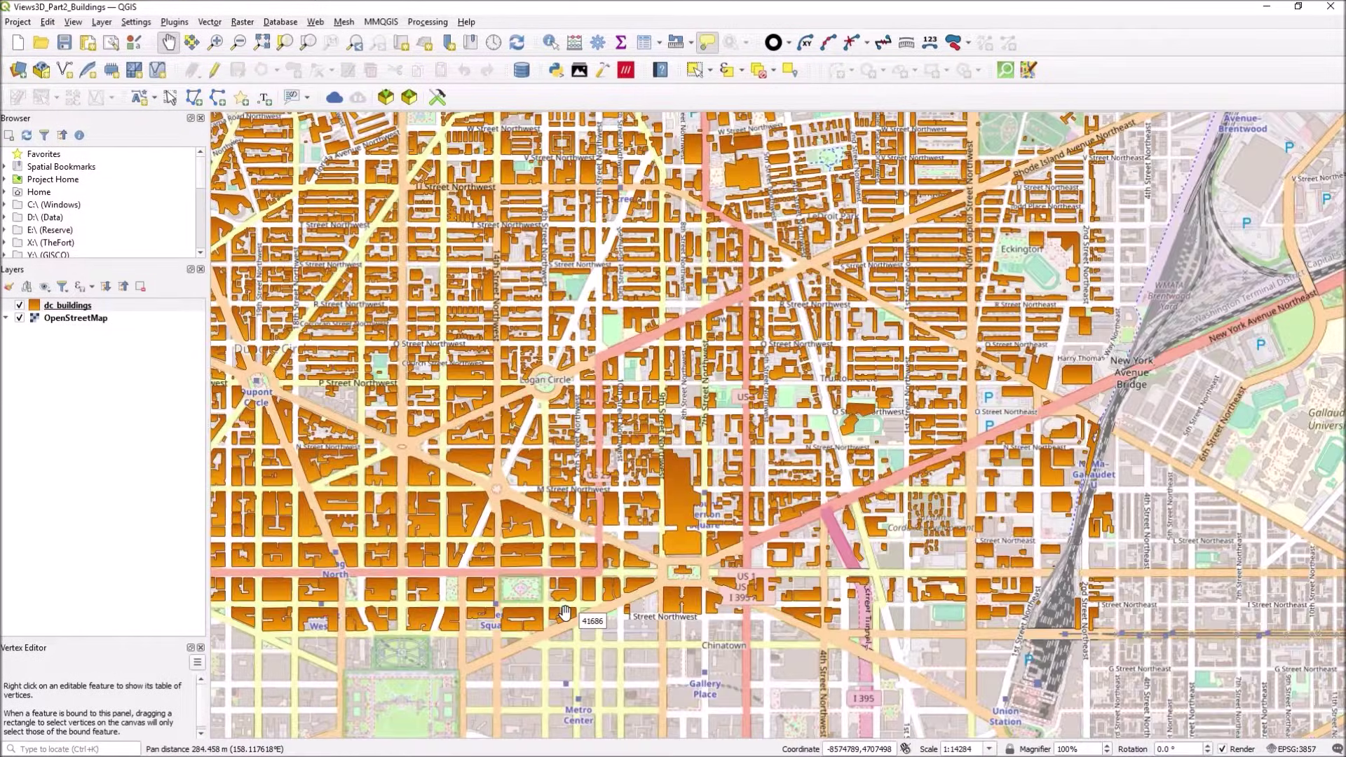
pyautogui.scroll(-1, 564, 612)
pyautogui.moveTo(642, 355); pyautogui.dragTo(644, 392)
pyautogui.moveTo(644, 392)
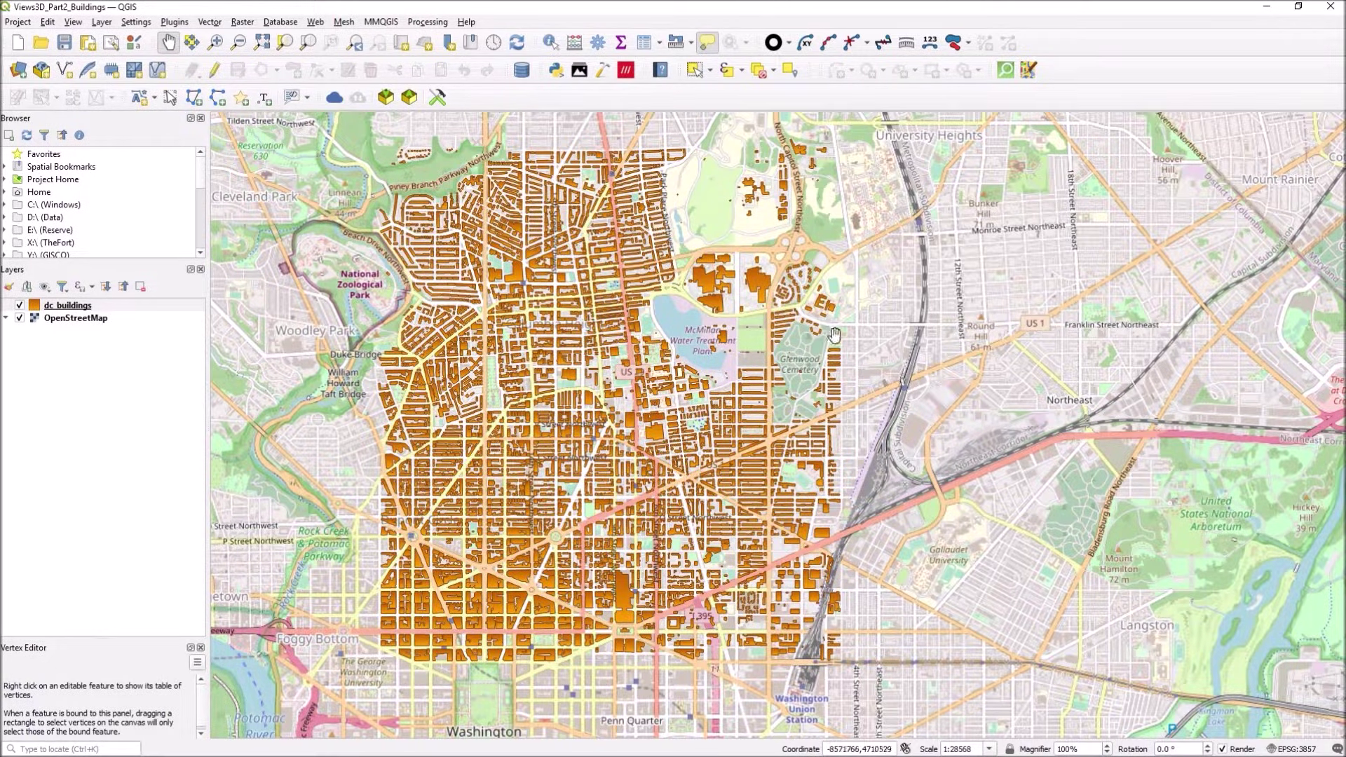
pyautogui.click(467, 20)
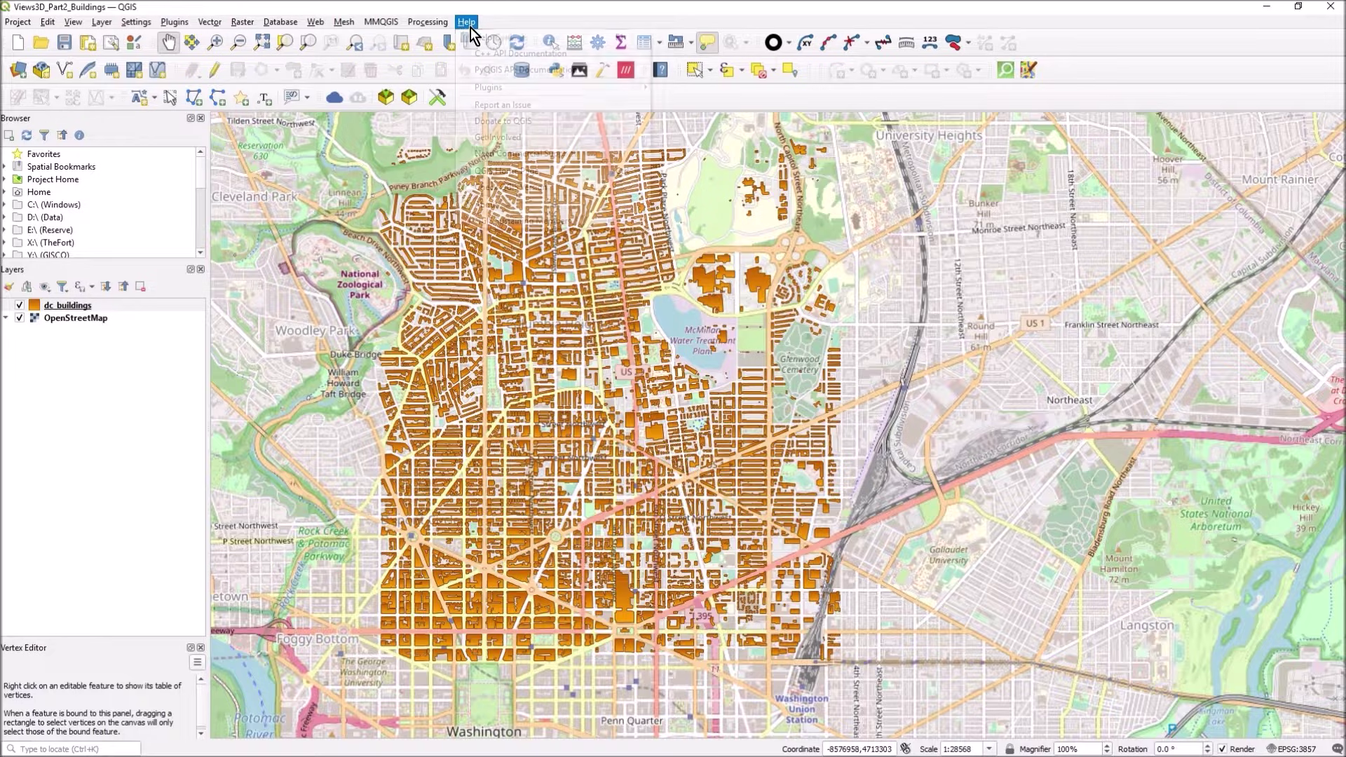
pyautogui.click(518, 208)
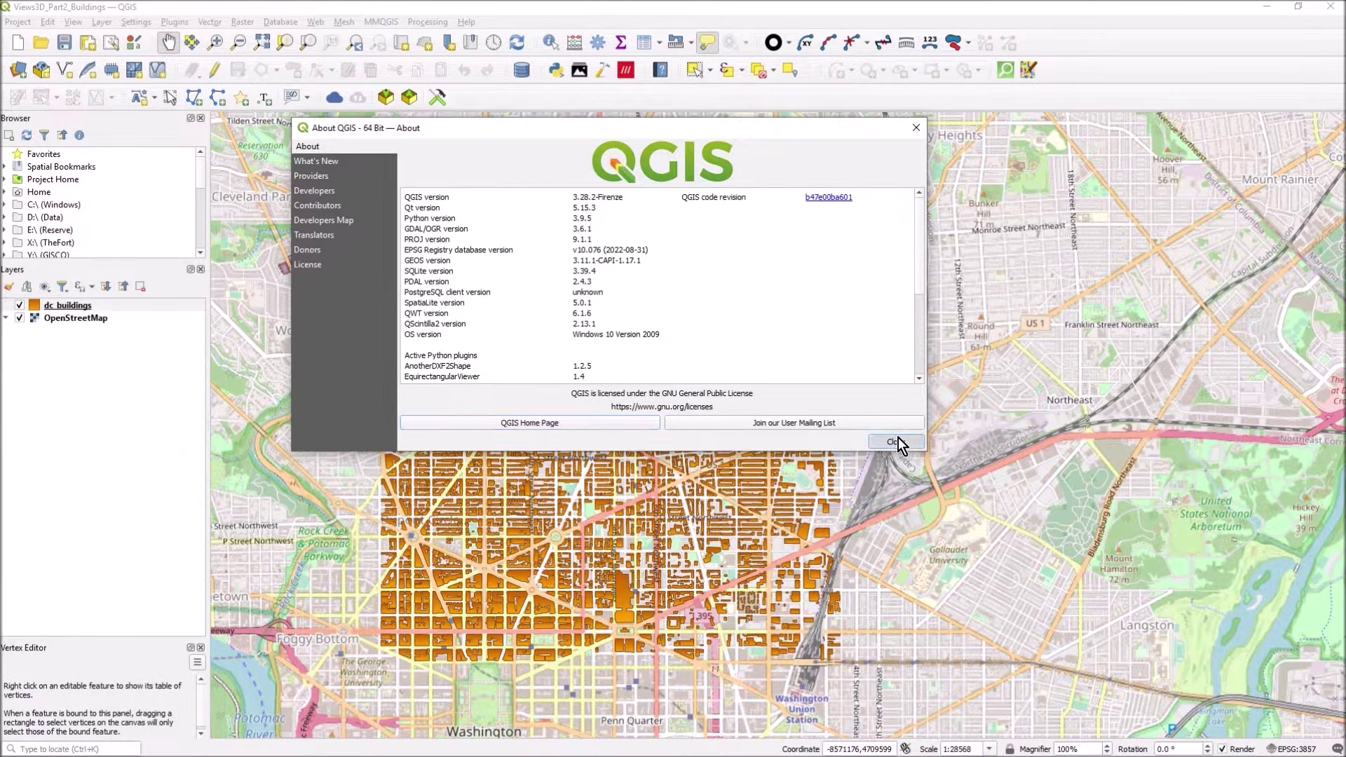
pyautogui.click(896, 441)
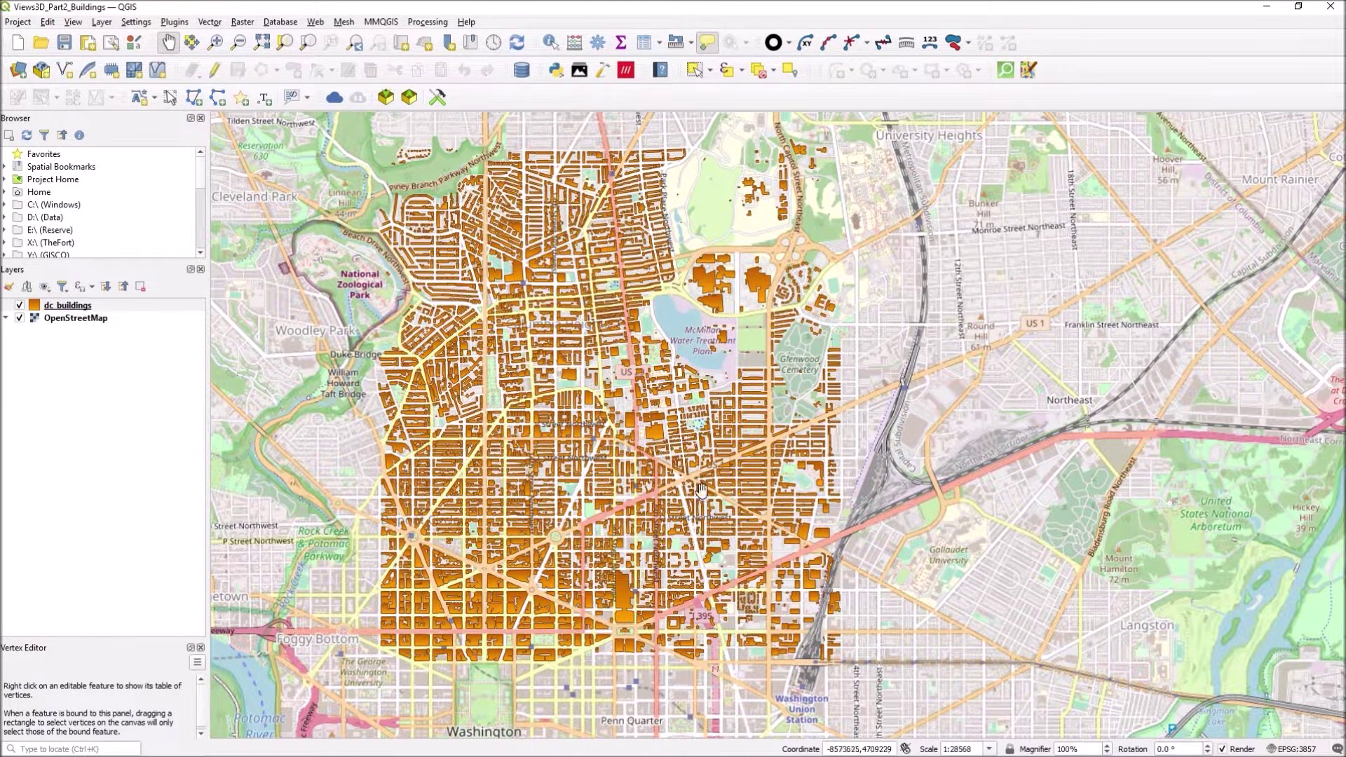
# Re-center the map on the footprints and bring up the dc_buildings layer's context menu.
pyautogui.scroll(-3, 641, 401)
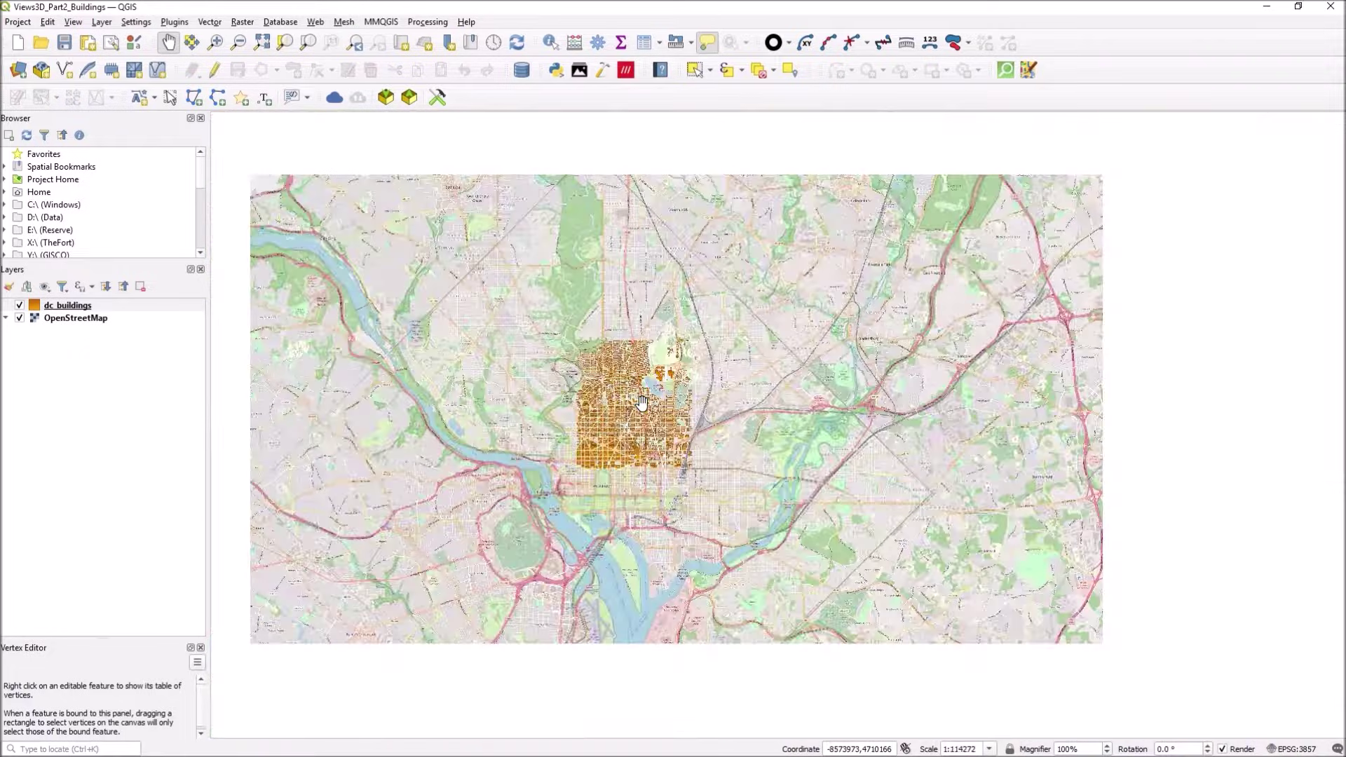
pyautogui.scroll(3, 641, 401)
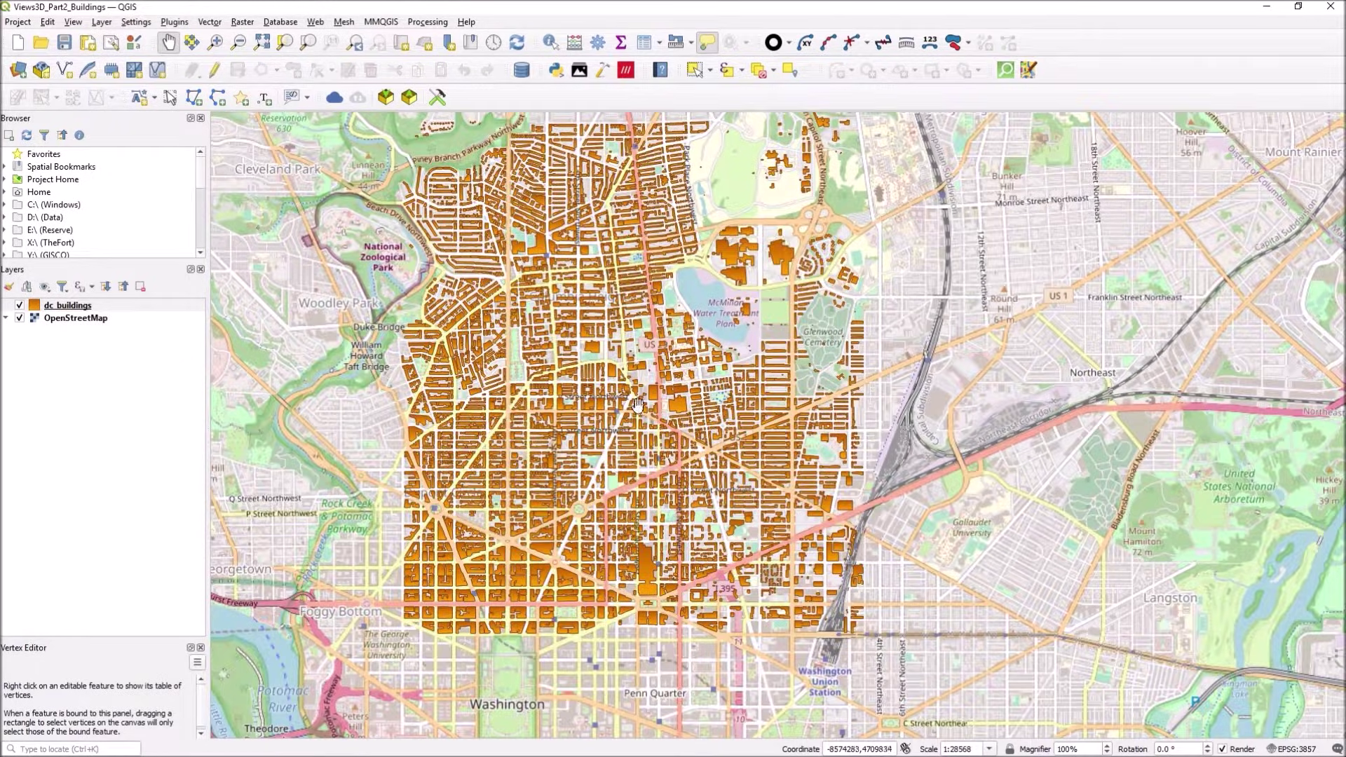
pyautogui.moveTo(637, 404); pyautogui.dragTo(635, 427)
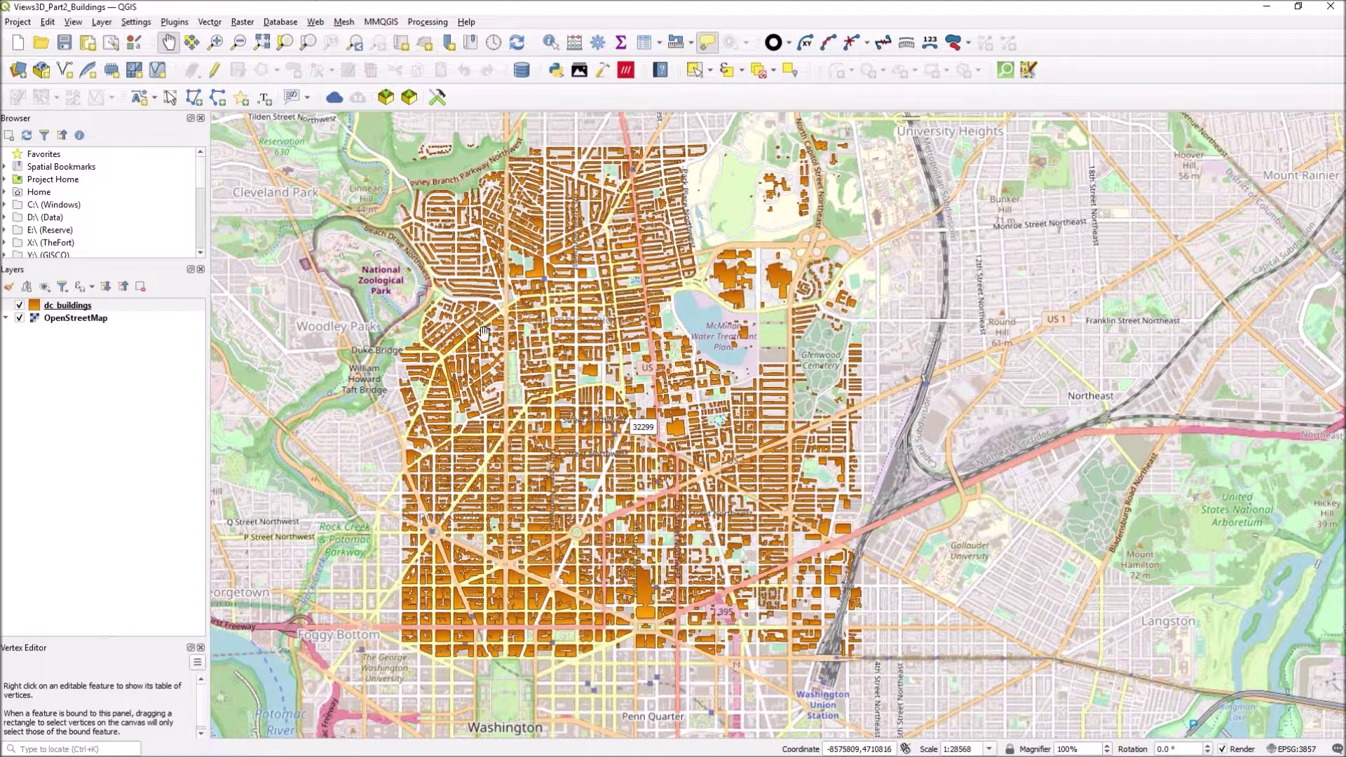
pyautogui.rightClick(64, 308)
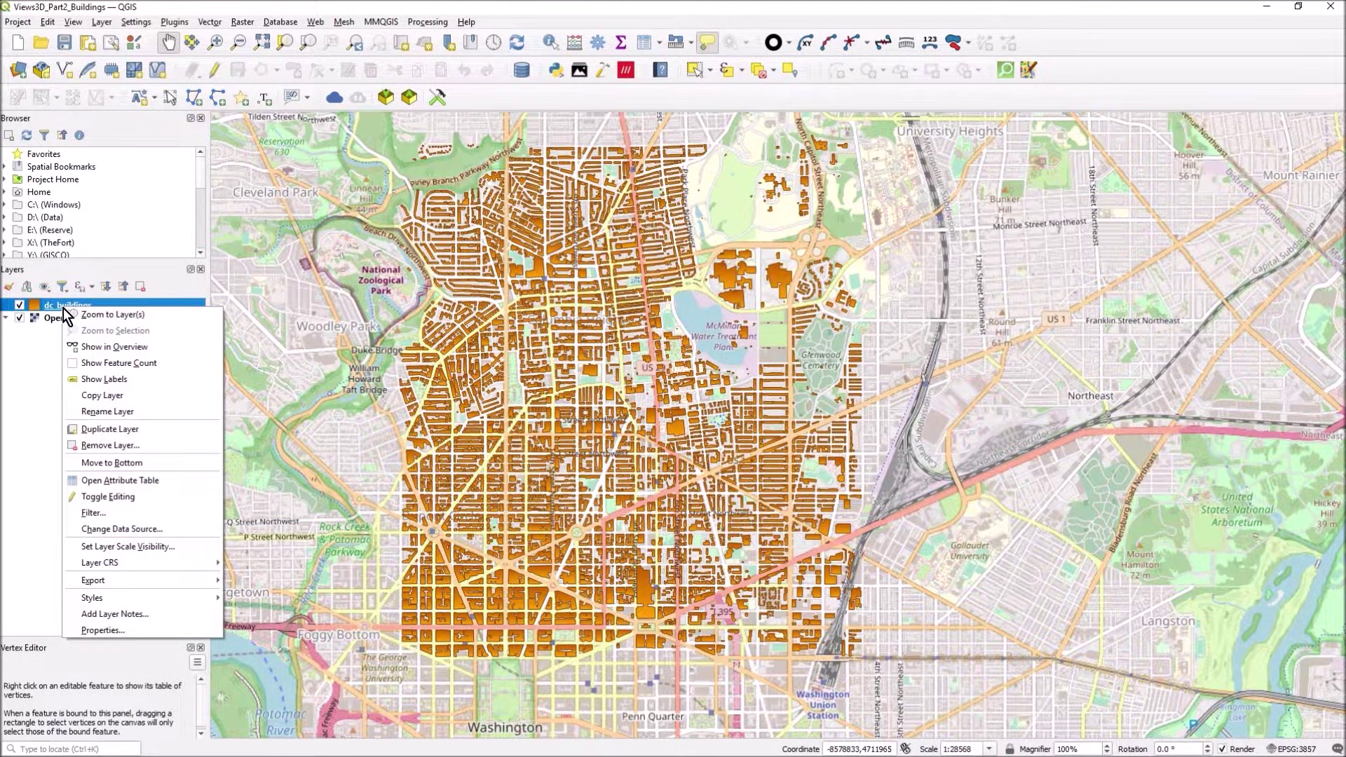
# Open dc_buildings Layer Properties on the 3D View page and its Extrusion data-defined menu.
pyautogui.click(133, 627)
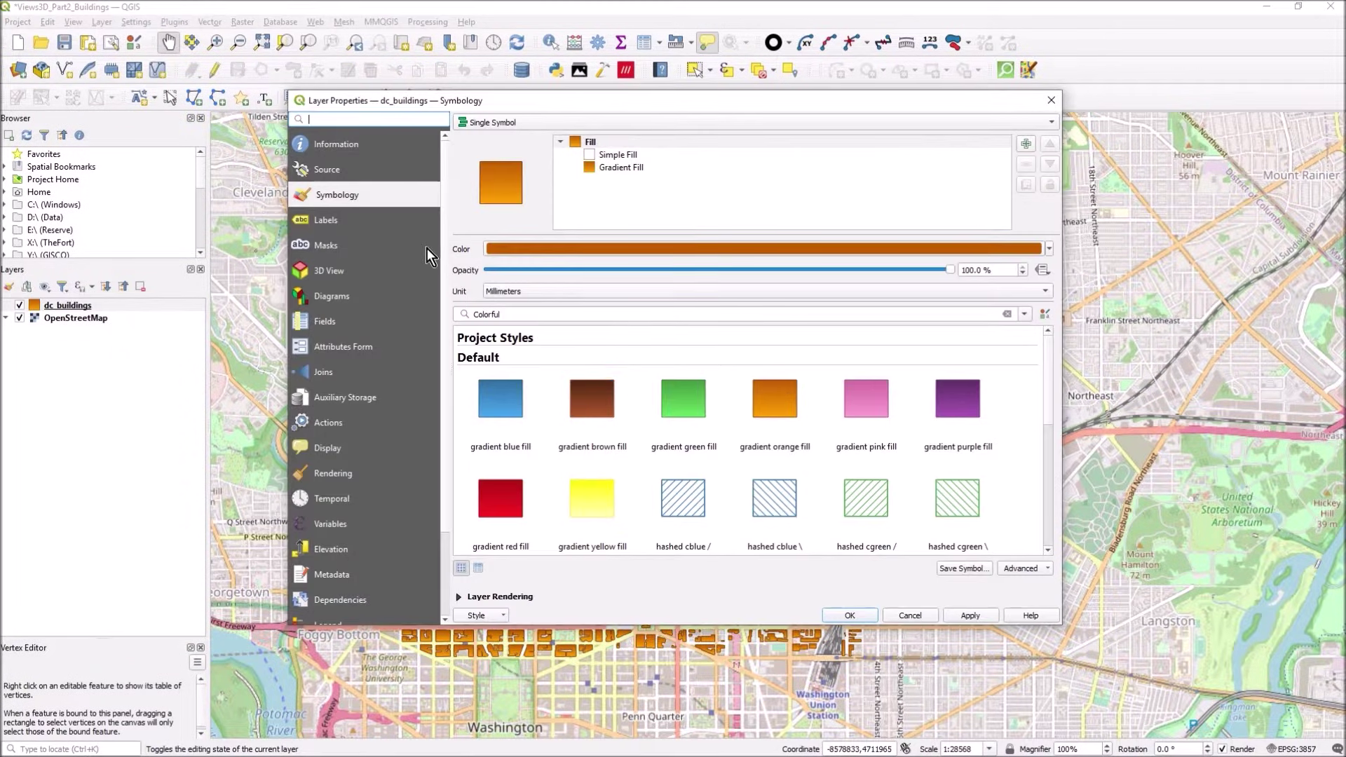
pyautogui.click(317, 271)
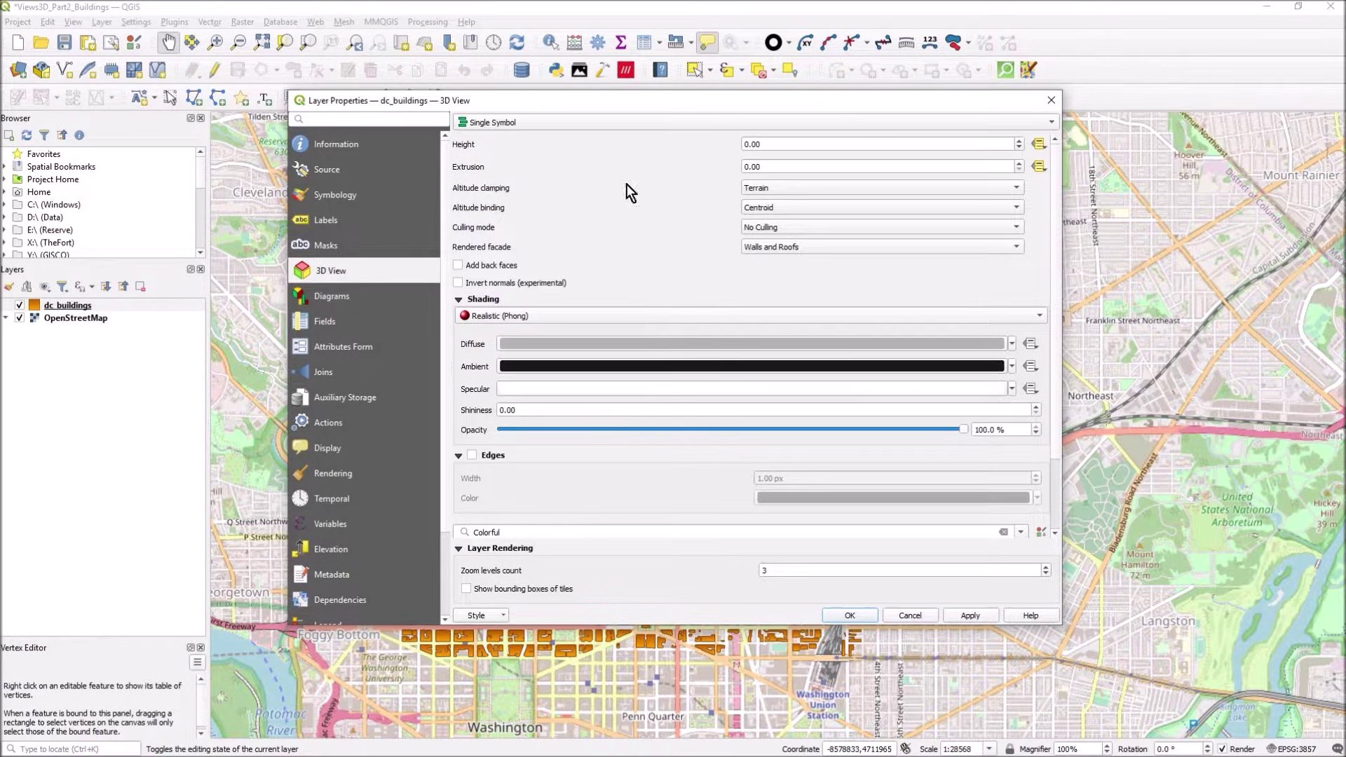
pyautogui.scroll(-2, 655, 467)
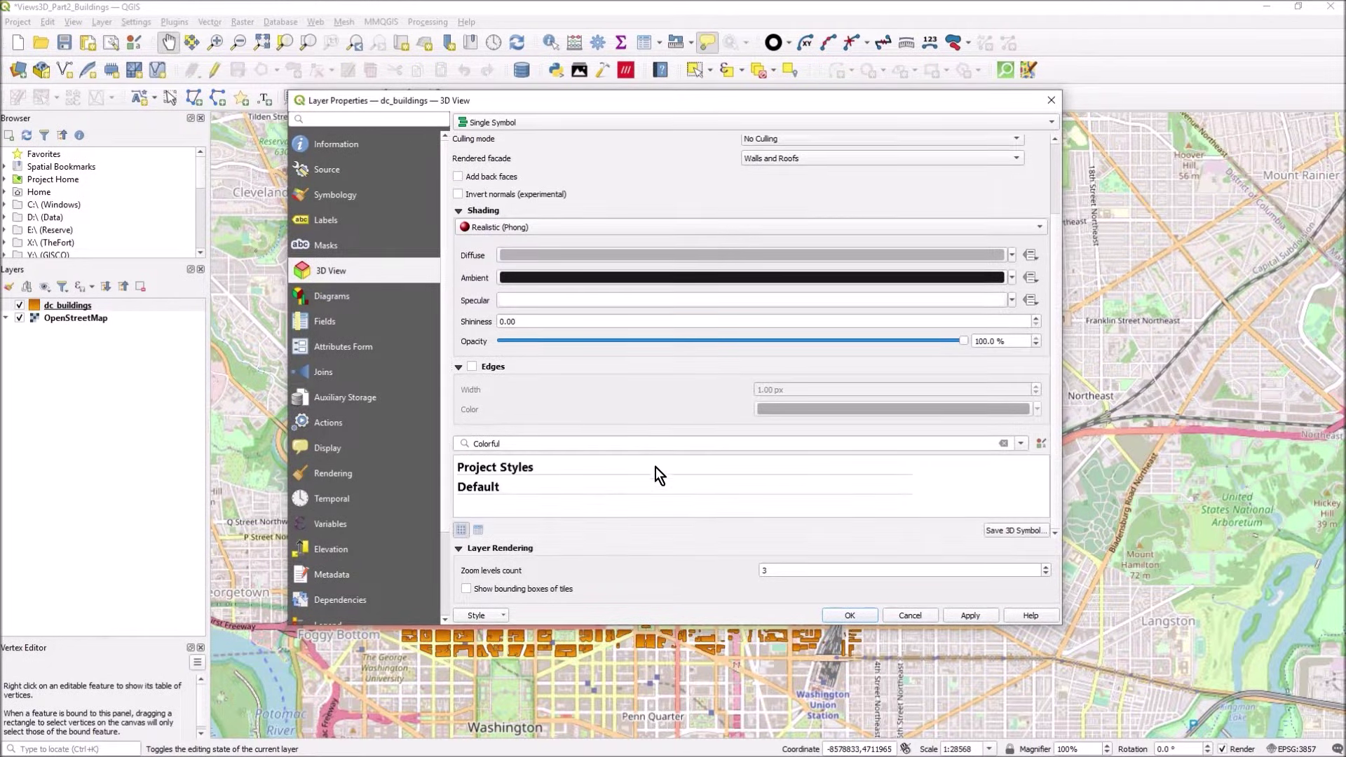
pyautogui.scroll(2, 663, 472)
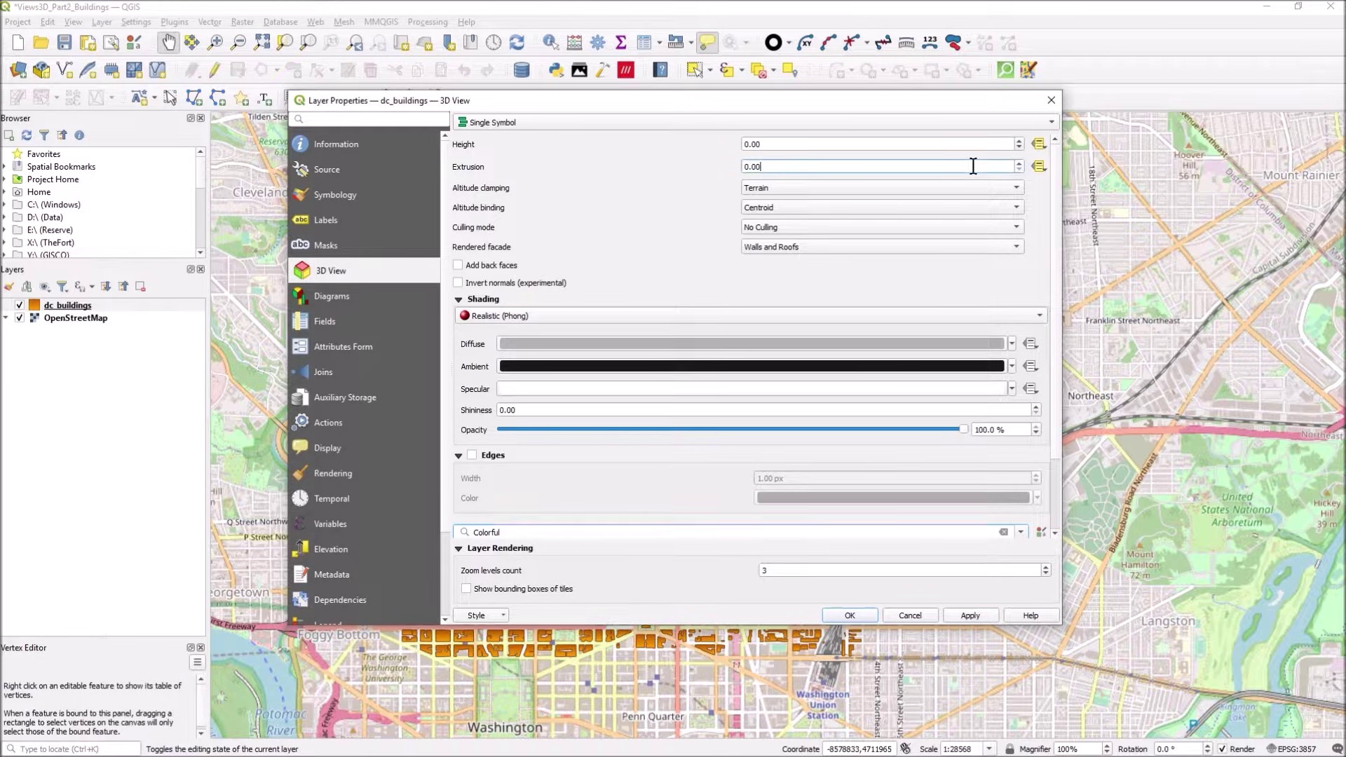
pyautogui.click(1041, 170)
# Drive the dc_buildings Extrusion from the height field and close Layer Properties with OK.
pyautogui.moveTo(1105, 270)
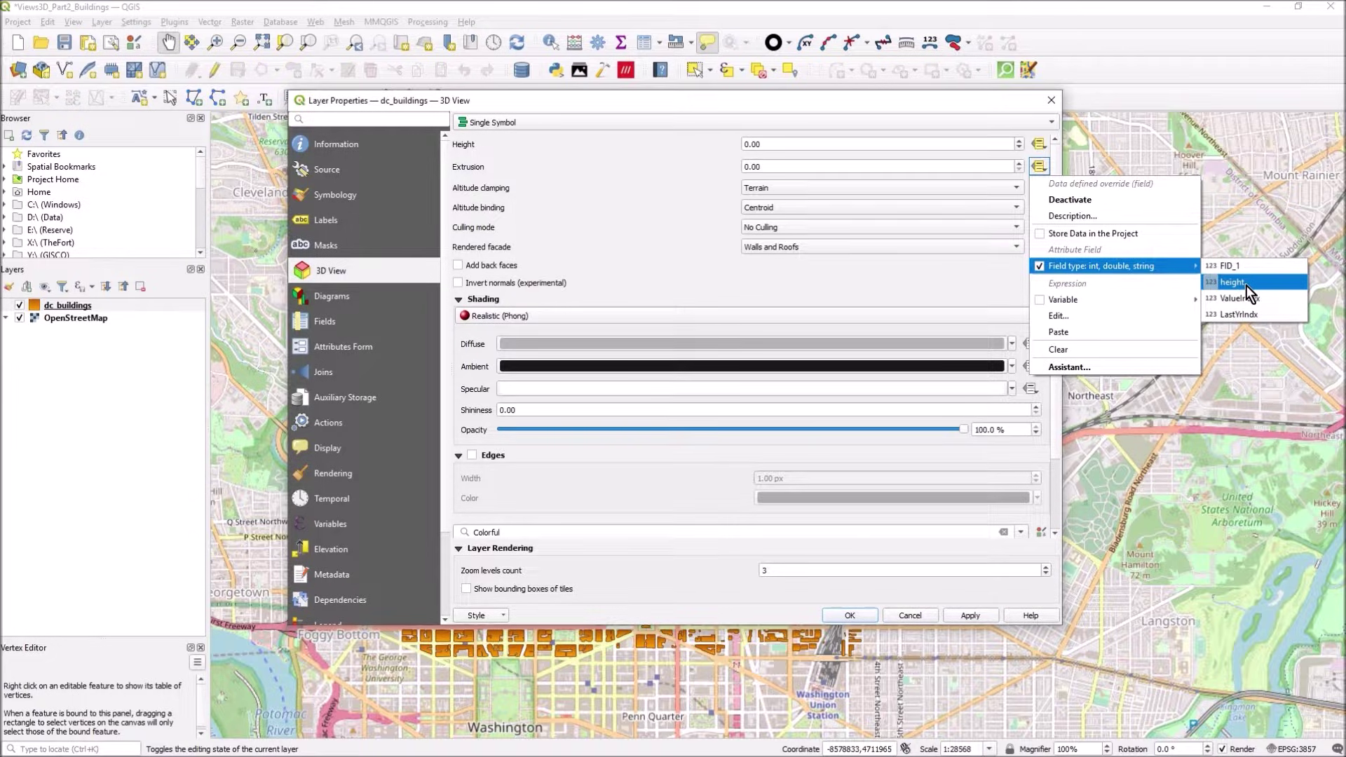
pyautogui.click(1246, 284)
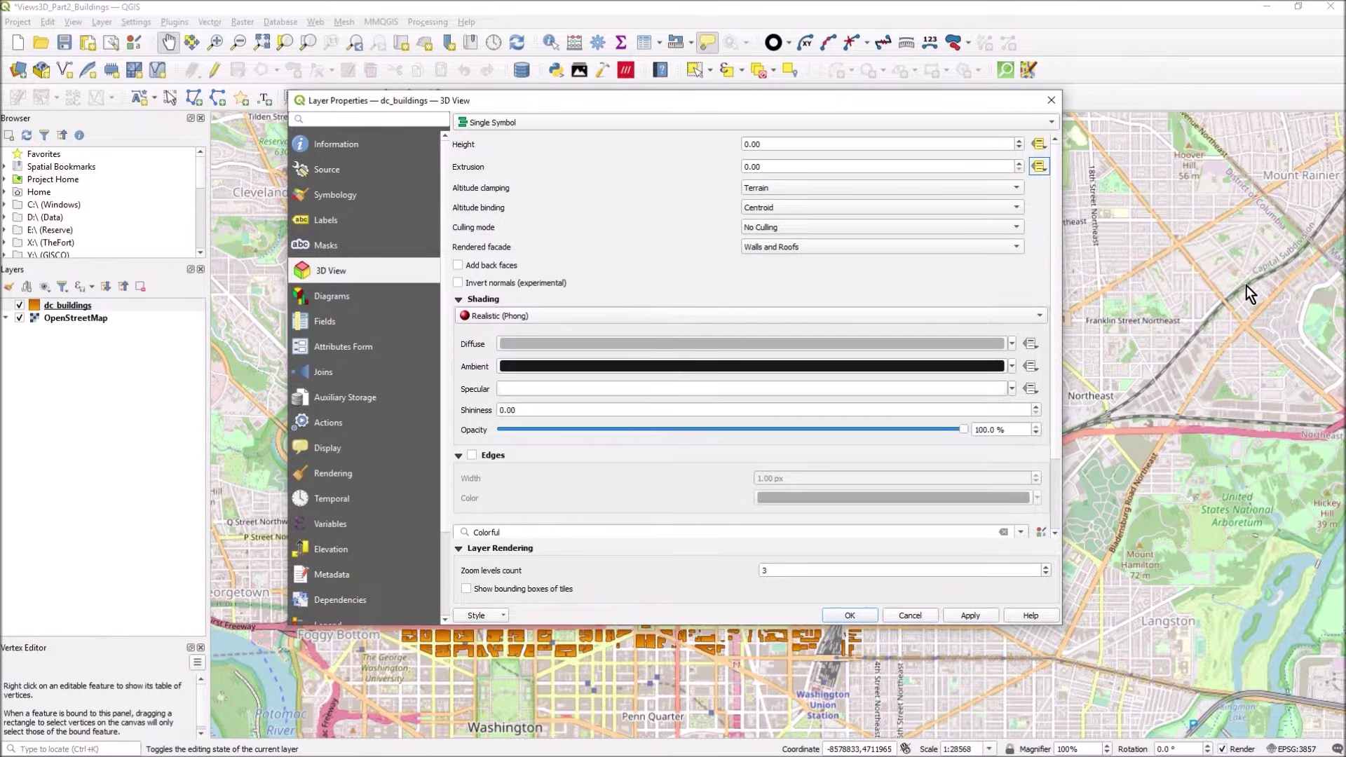
pyautogui.click(1039, 167)
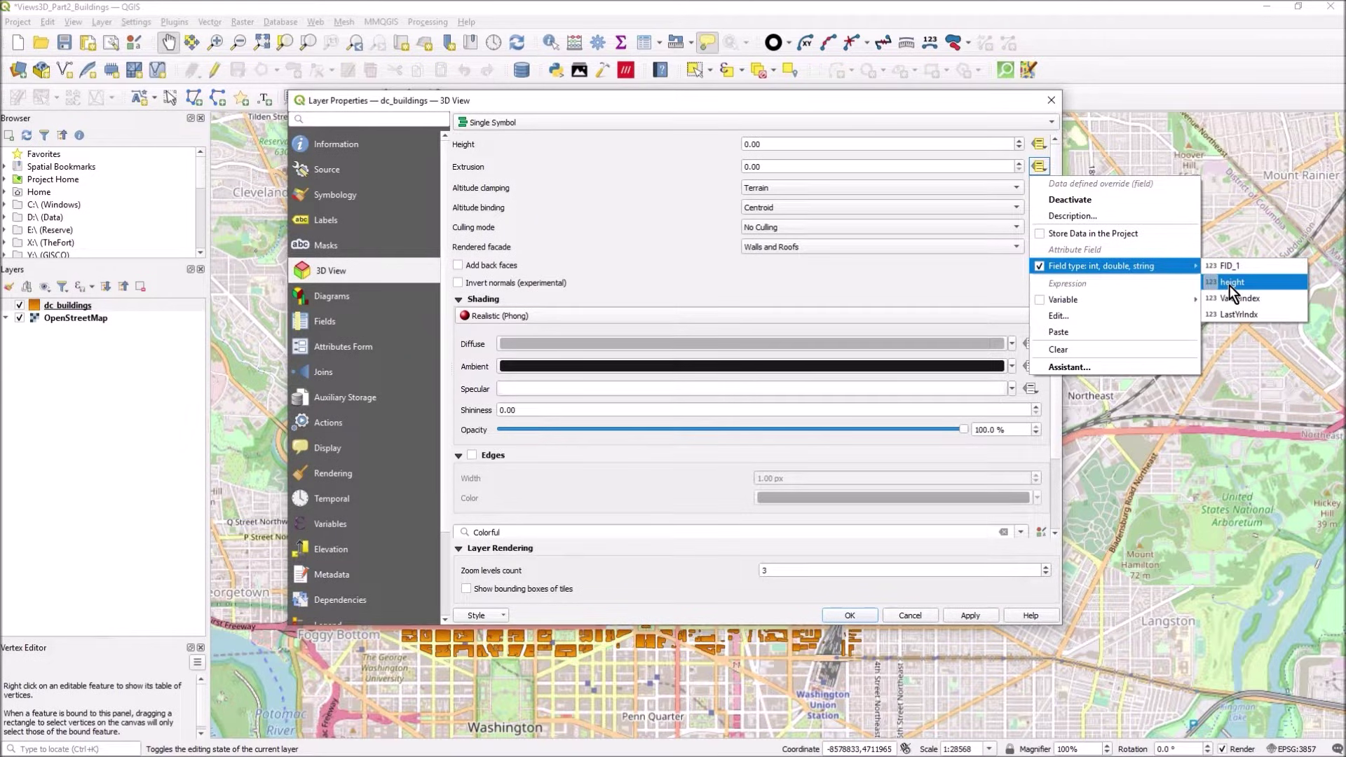
pyautogui.click(1229, 282)
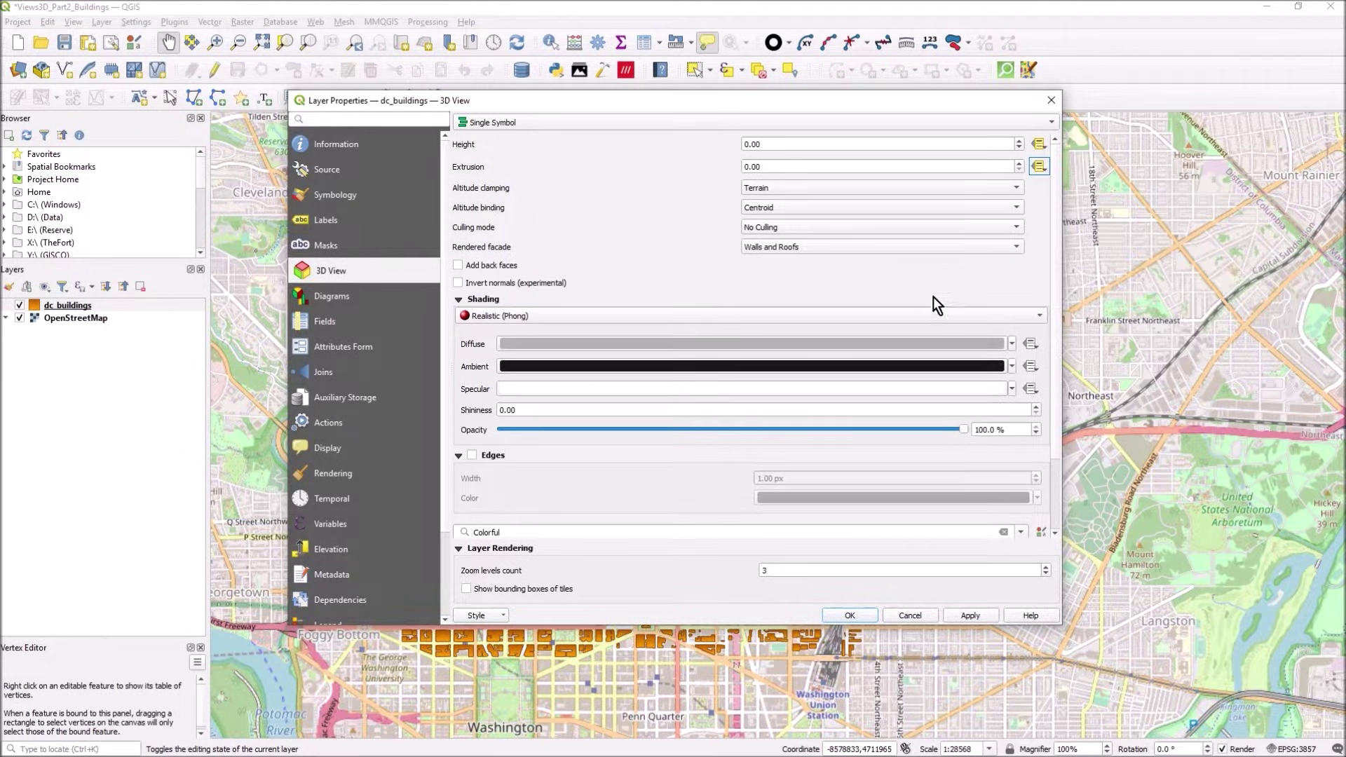
pyautogui.click(869, 614)
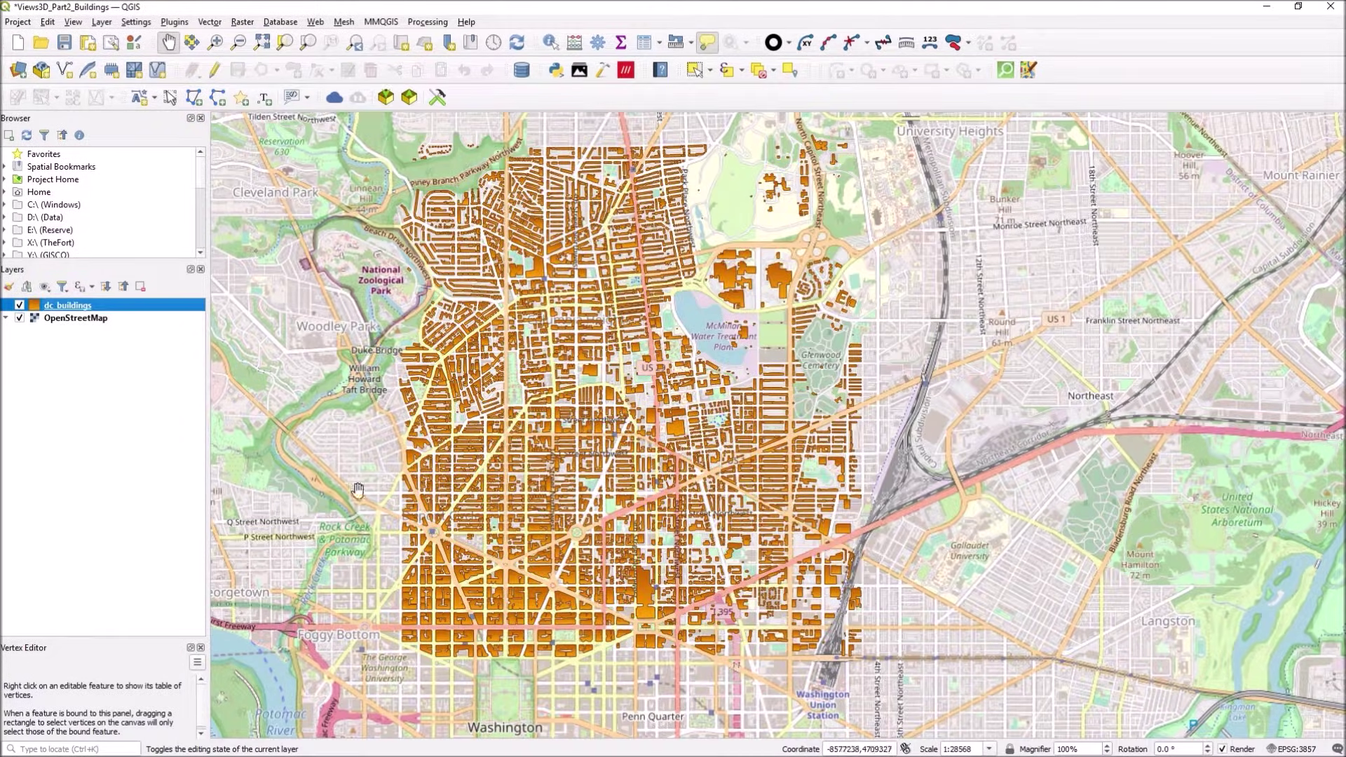
# Nudge the map, then choose View > 3D Map Views > New 3D Map View.
pyautogui.moveTo(593, 408); pyautogui.dragTo(613, 419)
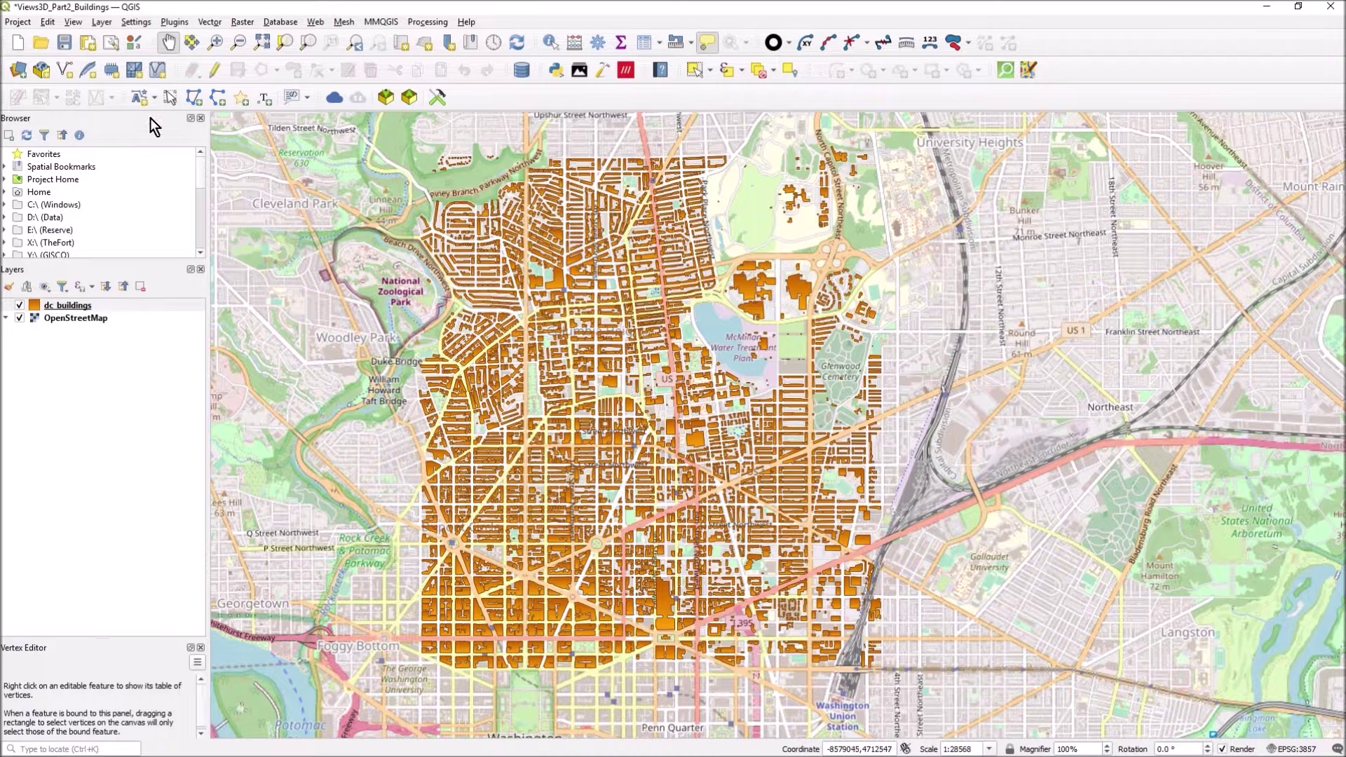
pyautogui.click(70, 21)
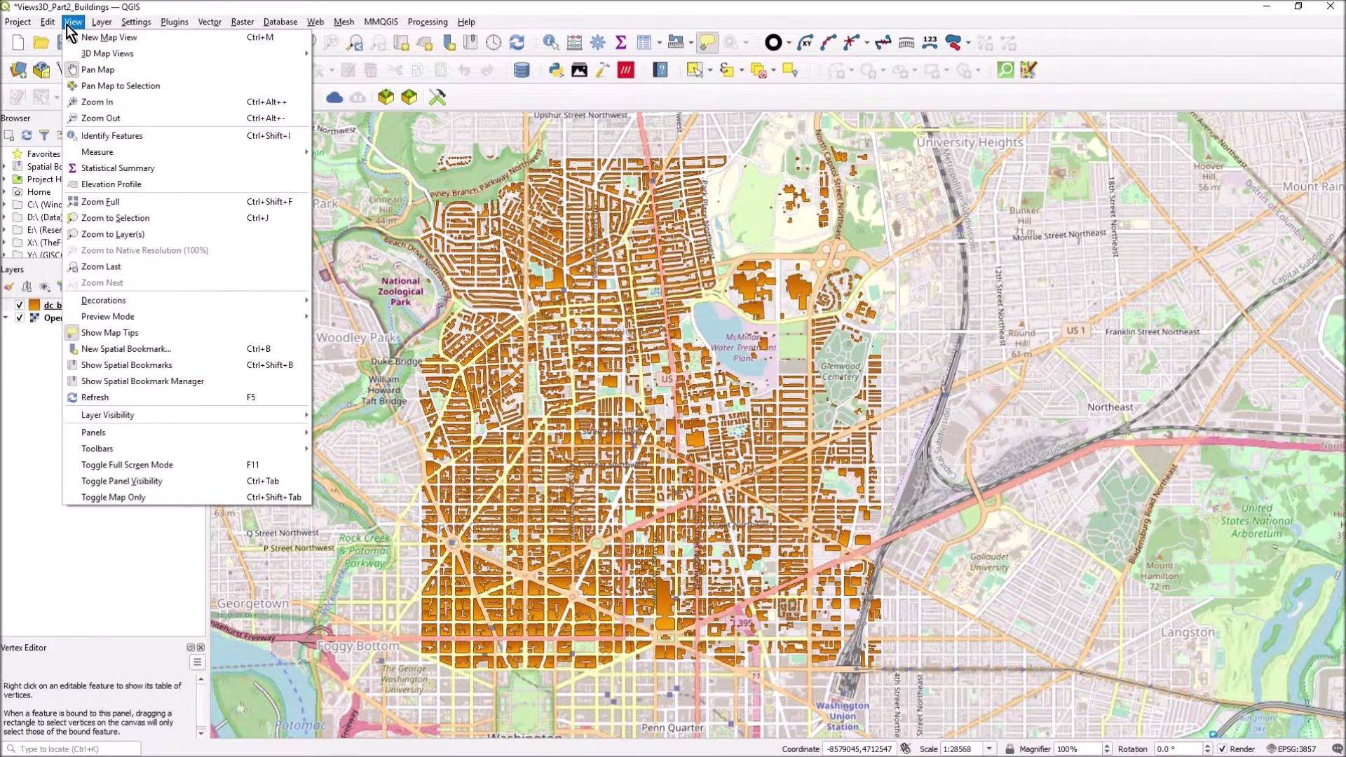
pyautogui.moveTo(119, 54)
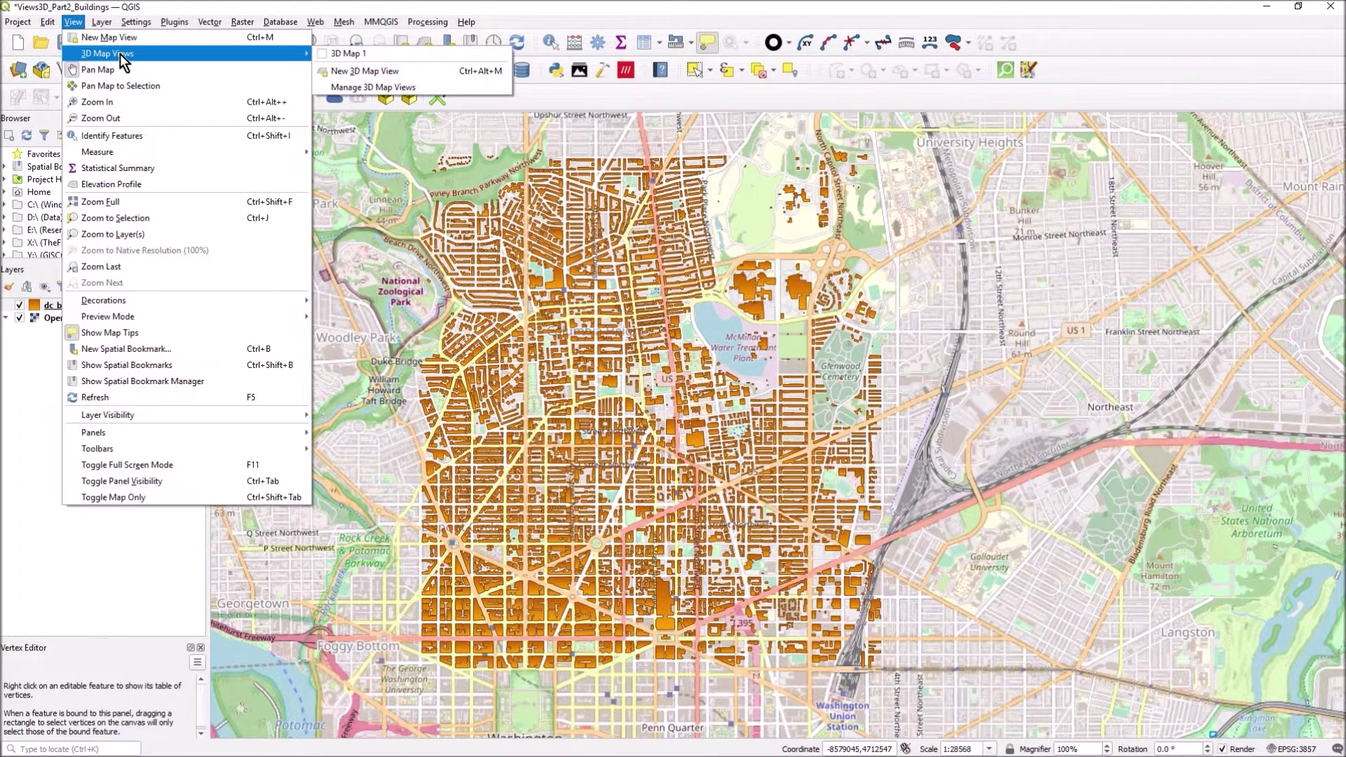
pyautogui.click(360, 71)
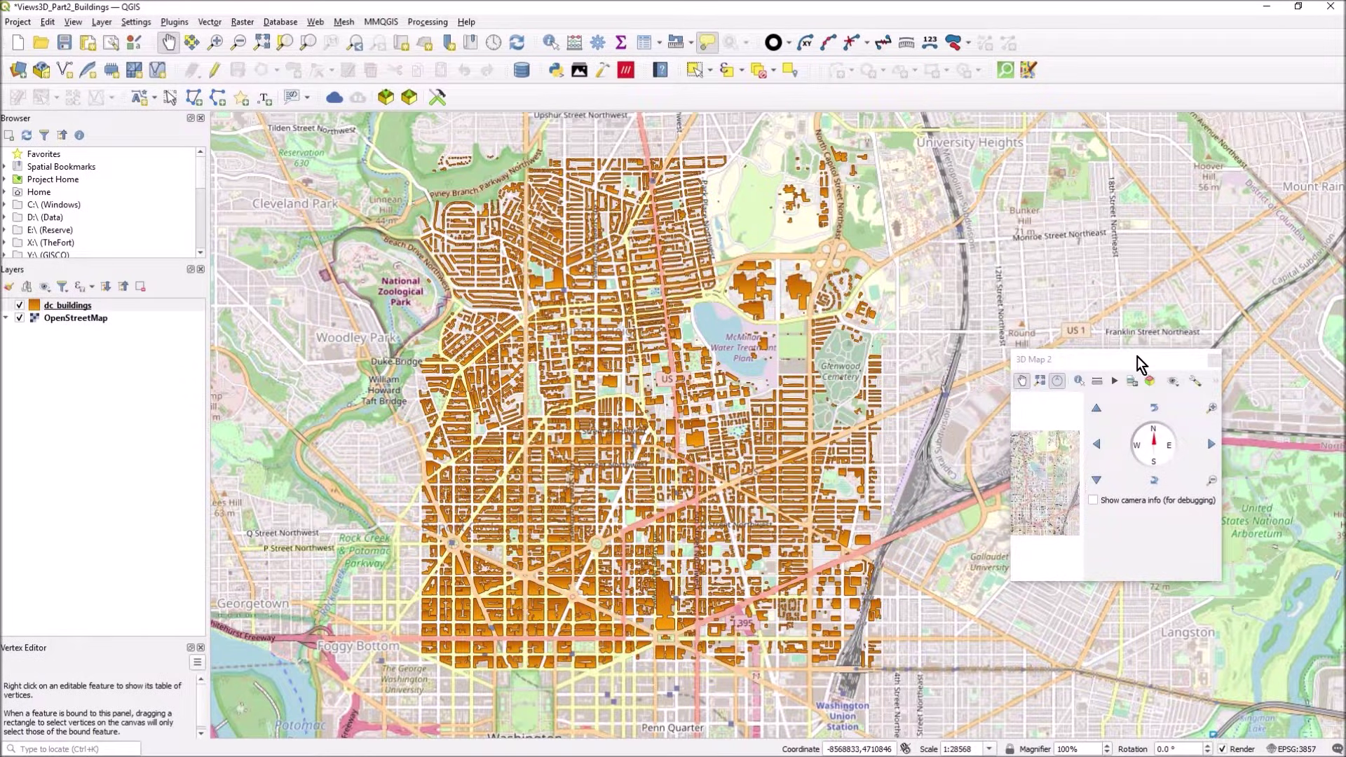
# Enlarge the floating 3D Map 2 window and dock it, widened, right of the 2D map.
pyautogui.moveTo(1137, 362); pyautogui.dragTo(579, 219)
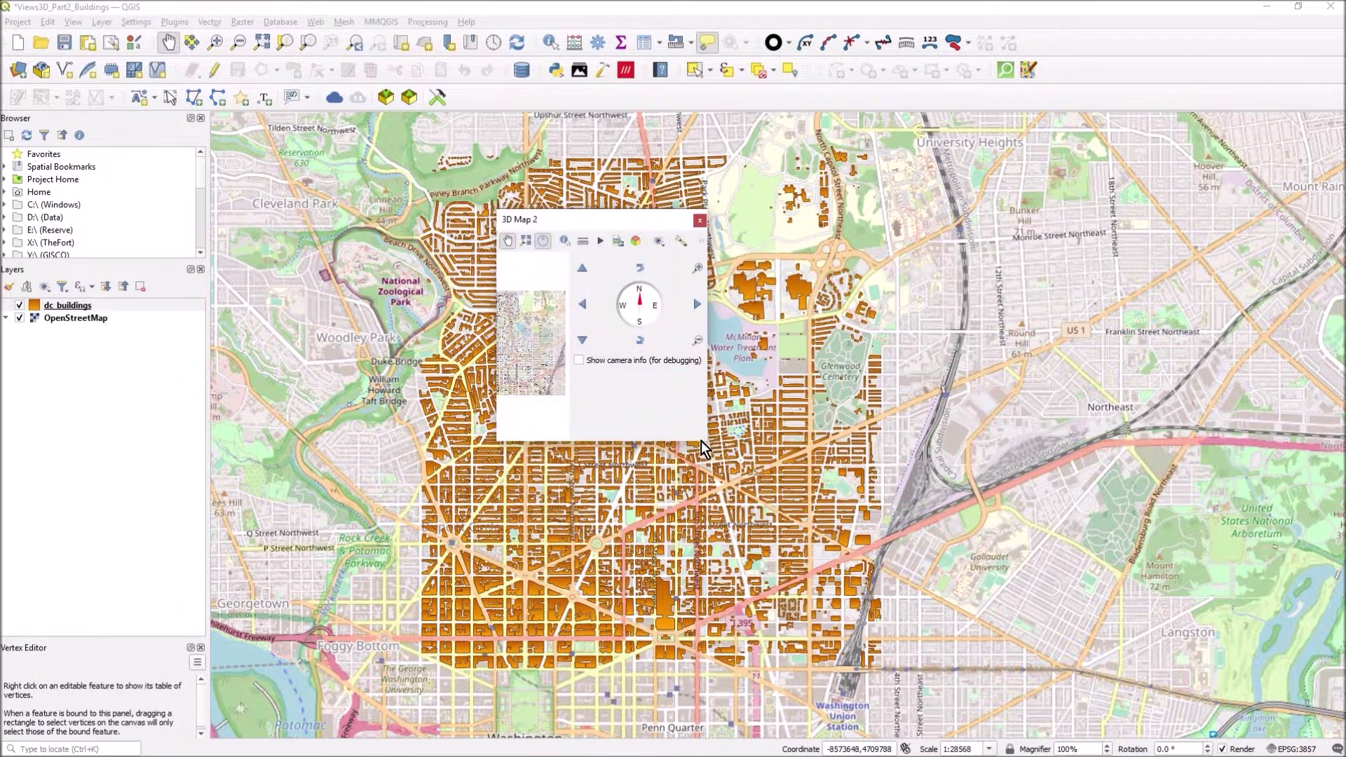
pyautogui.moveTo(702, 441); pyautogui.dragTo(1258, 746)
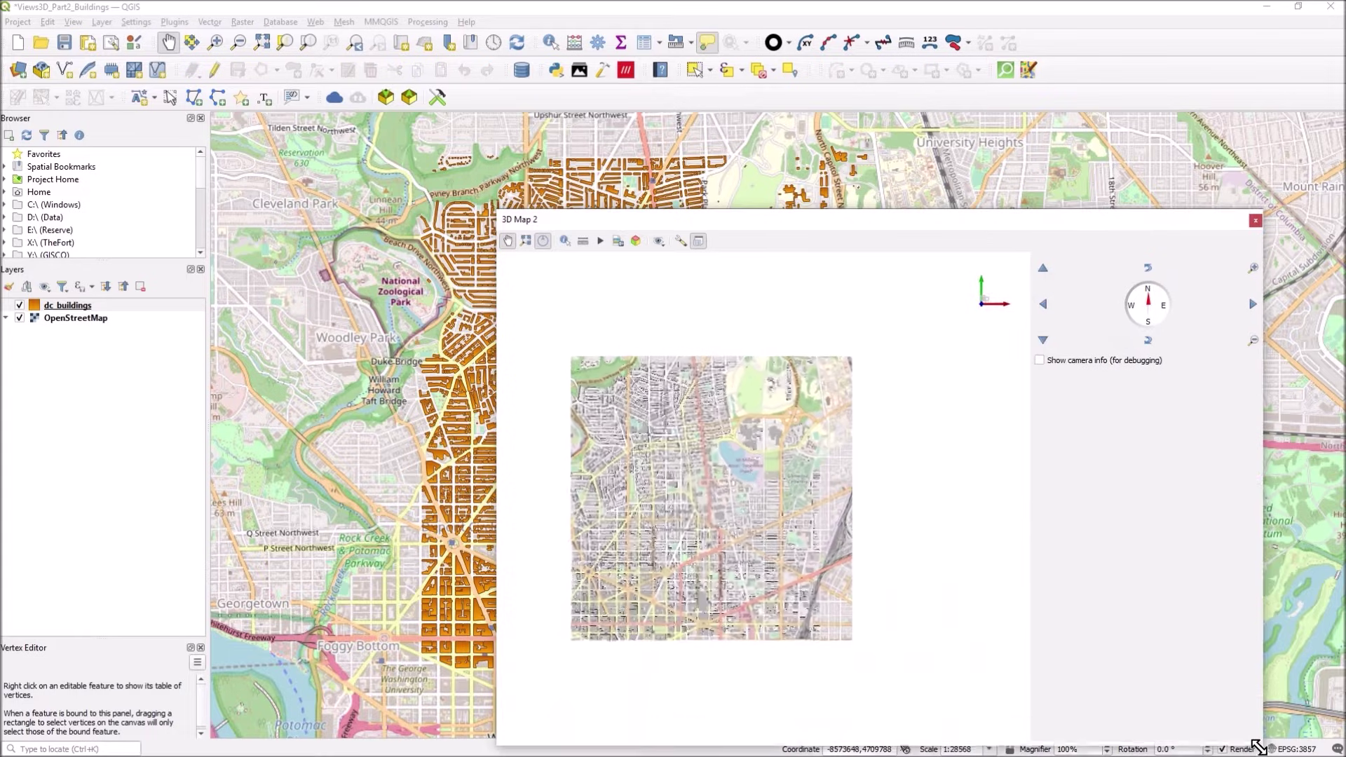
pyautogui.moveTo(1075, 218); pyautogui.dragTo(862, 118)
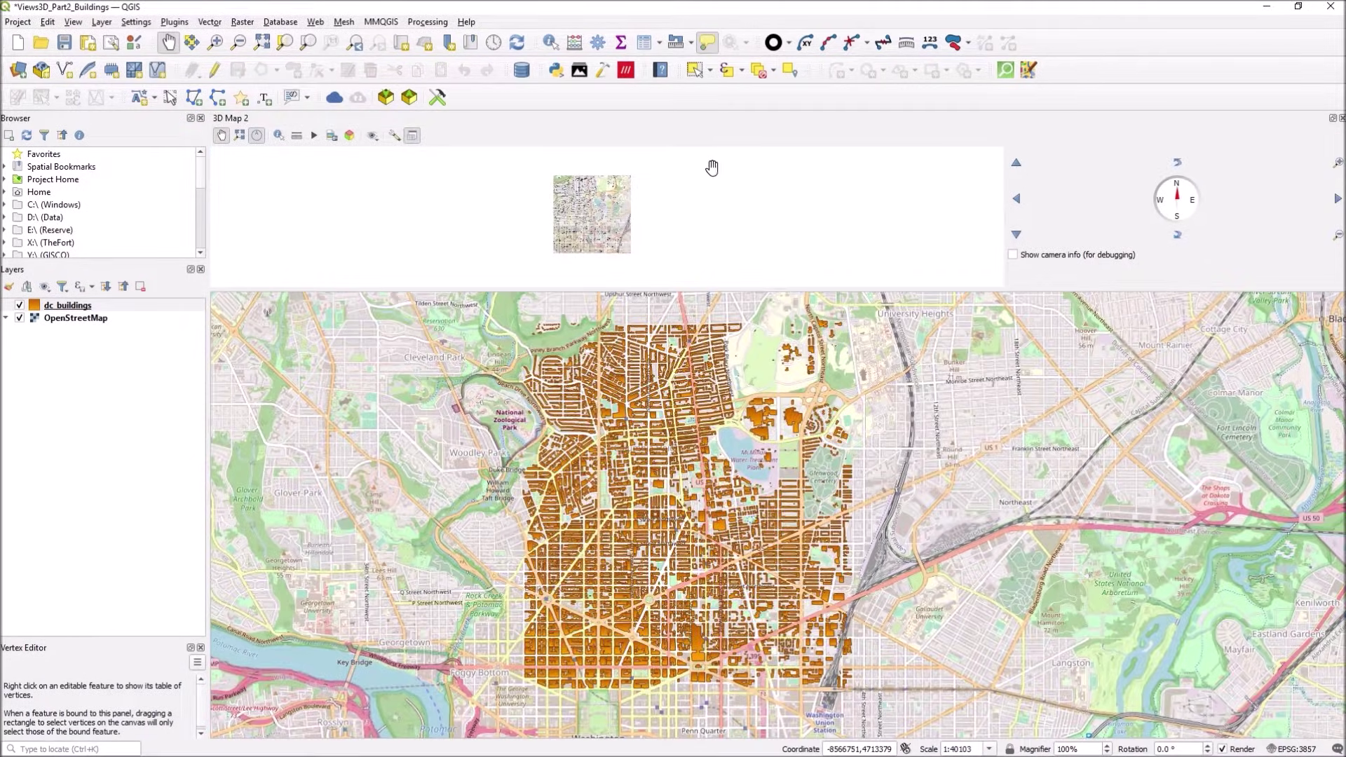
pyautogui.moveTo(281, 119); pyautogui.dragTo(1304, 130)
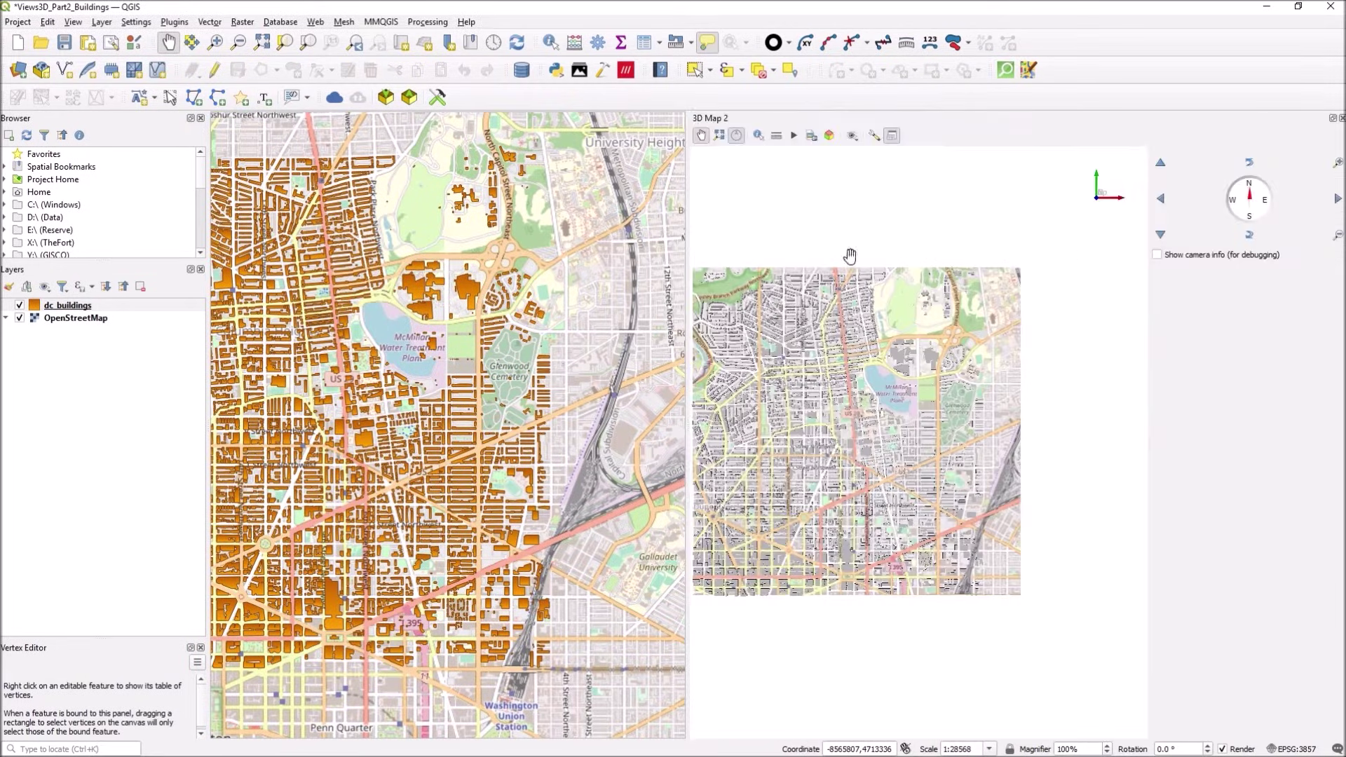
pyautogui.moveTo(690, 253); pyautogui.dragTo(663, 254)
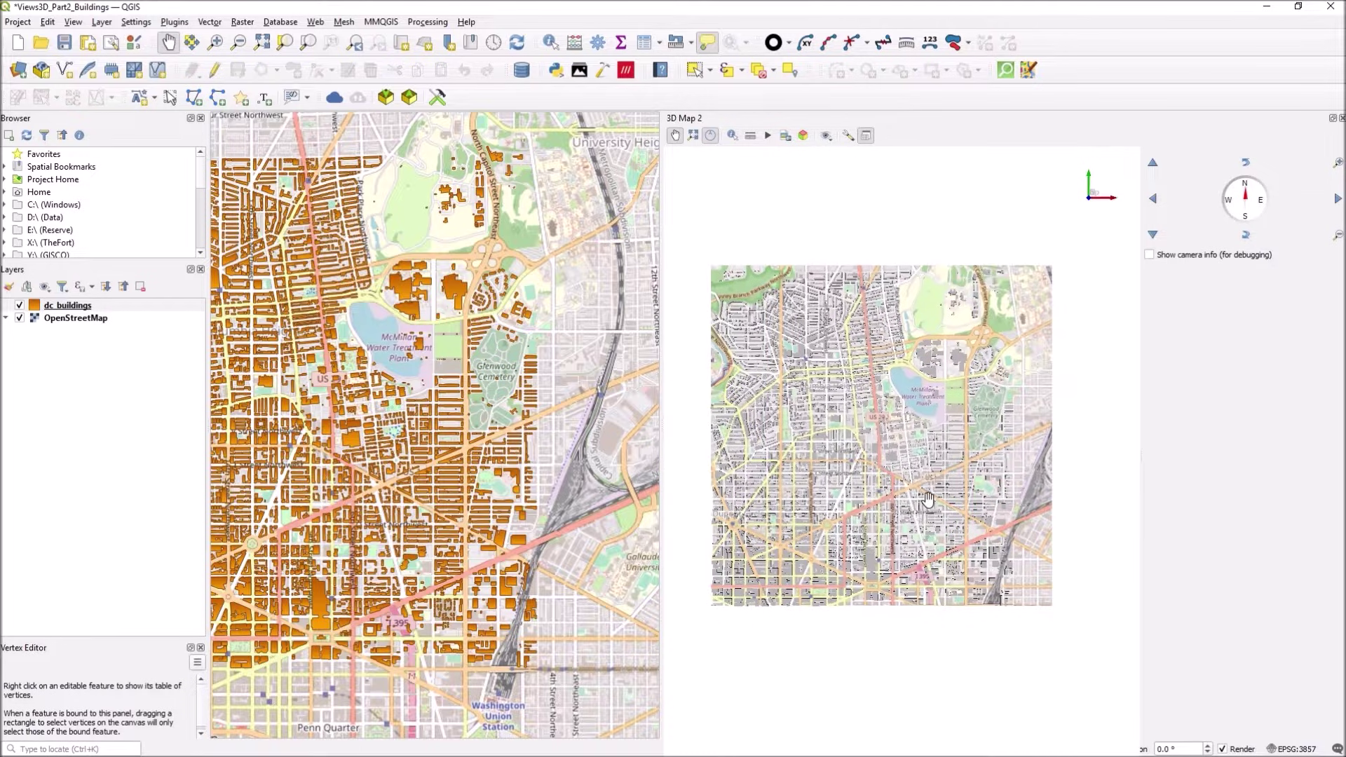
# Zoom, tilt, rotate and pan 3D Map 2 into a perspective view of the extruded buildings.
pyautogui.scroll(5, 851, 504)
pyautogui.scroll(4, 849, 509)
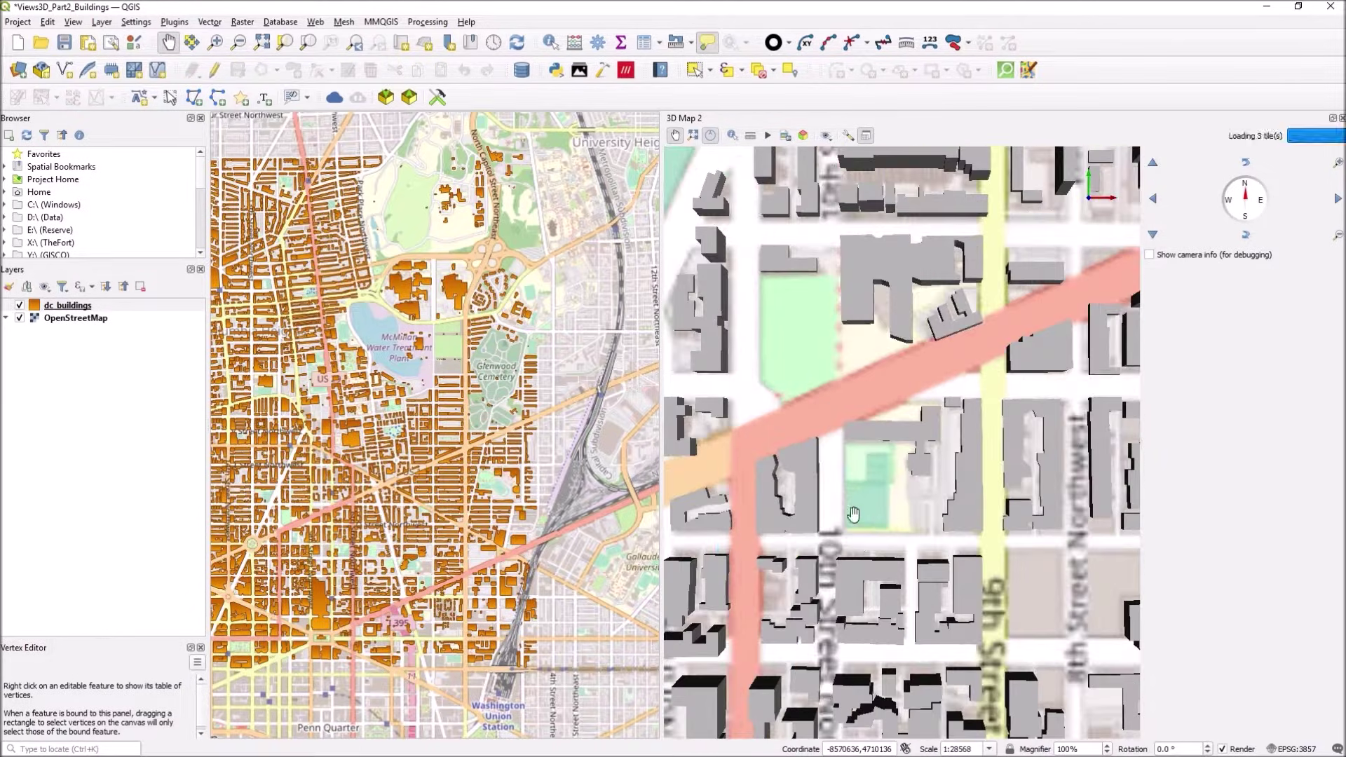
pyautogui.moveTo(869, 483); pyautogui.dragTo(973, 598, button='middle')
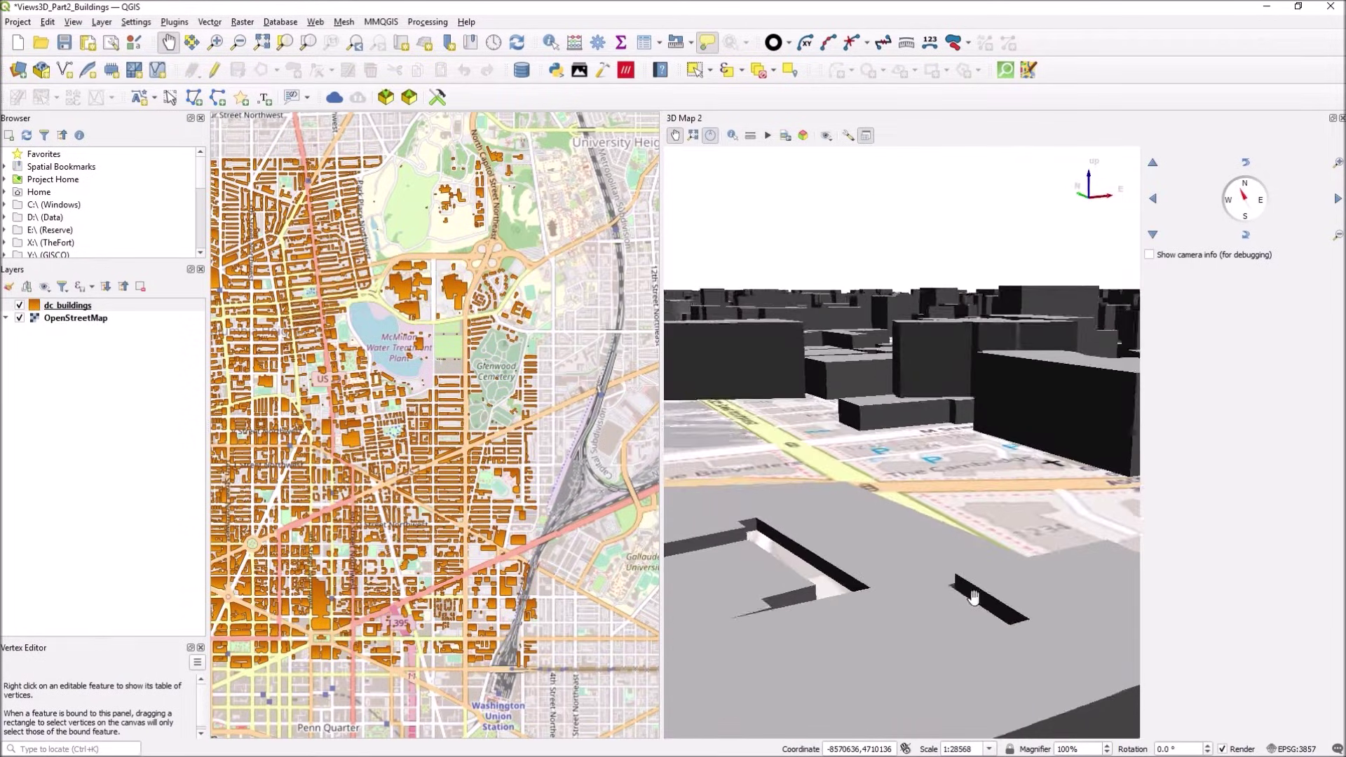
pyautogui.scroll(3, 989, 585)
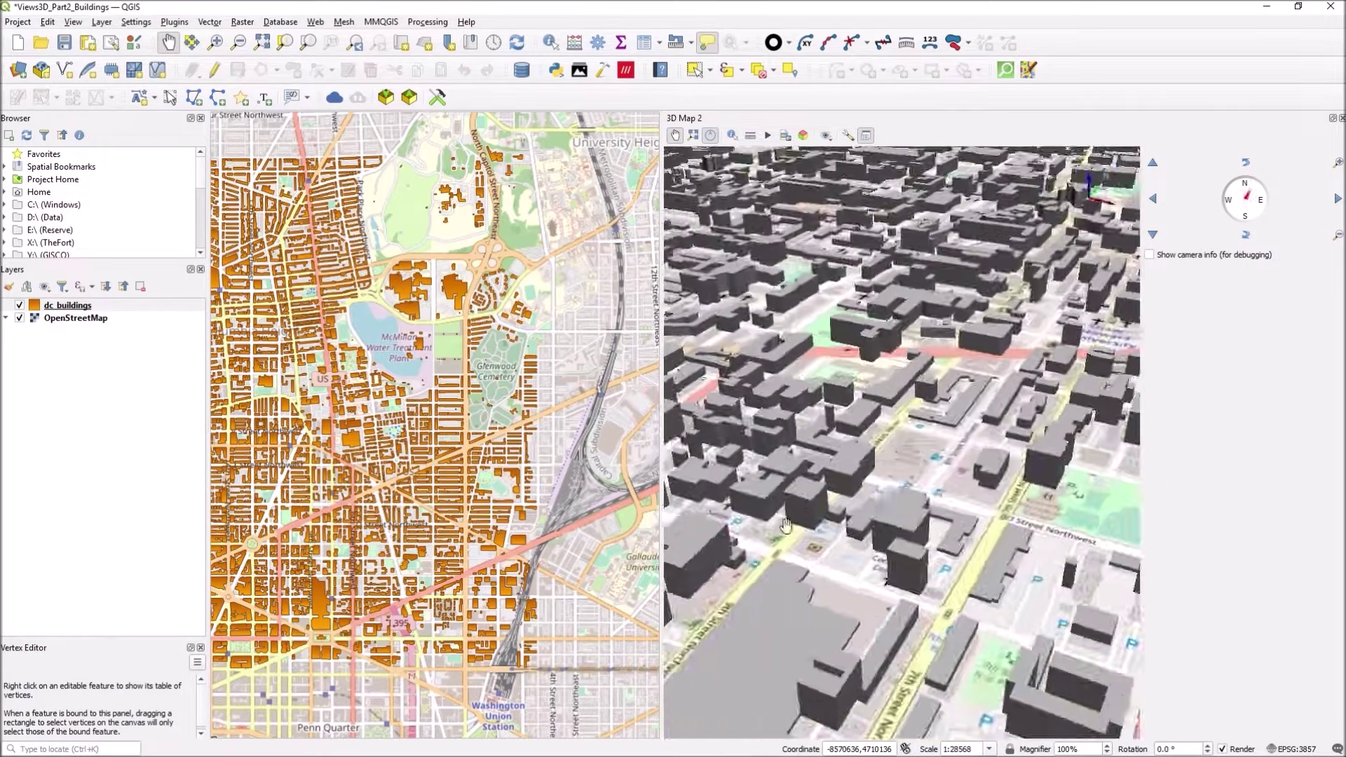
pyautogui.moveTo(785, 526); pyautogui.dragTo(632, 529, button='middle')
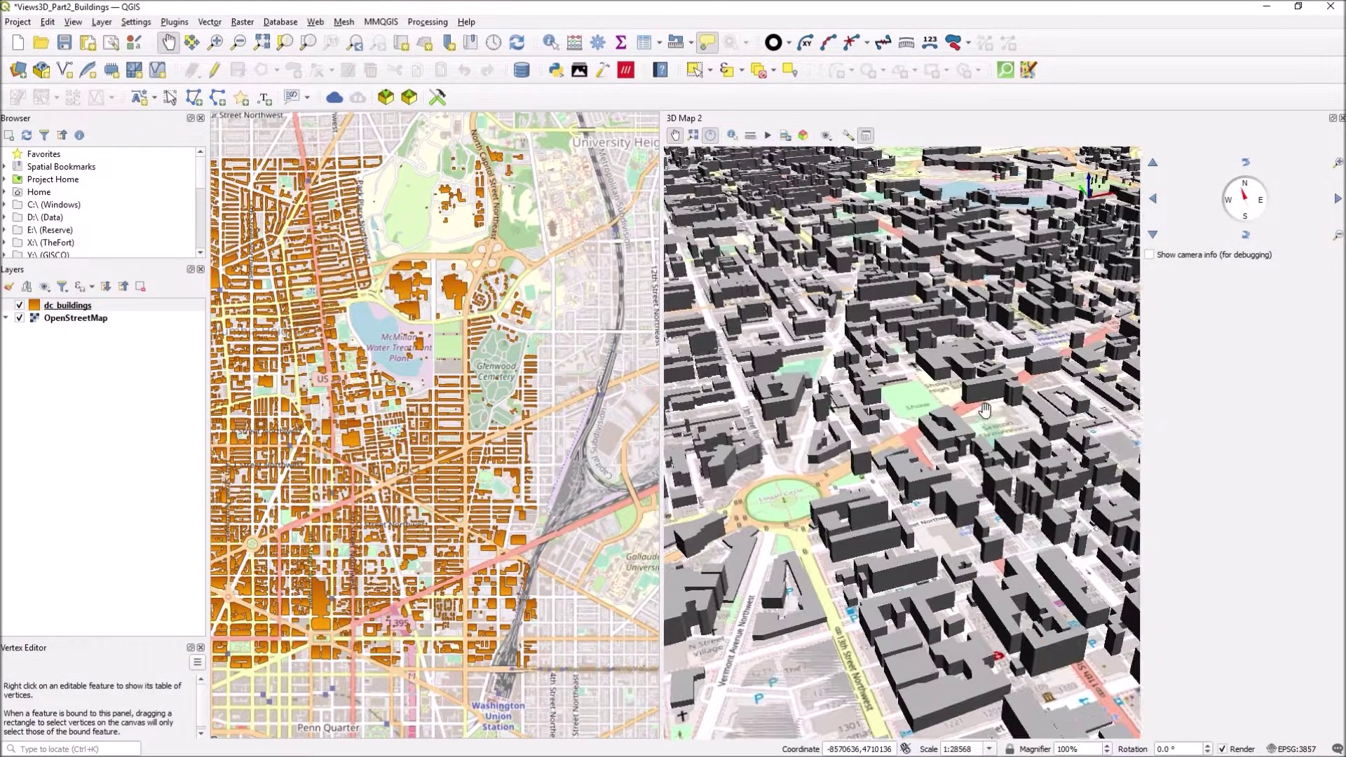
pyautogui.moveTo(984, 410); pyautogui.dragTo(946, 339)
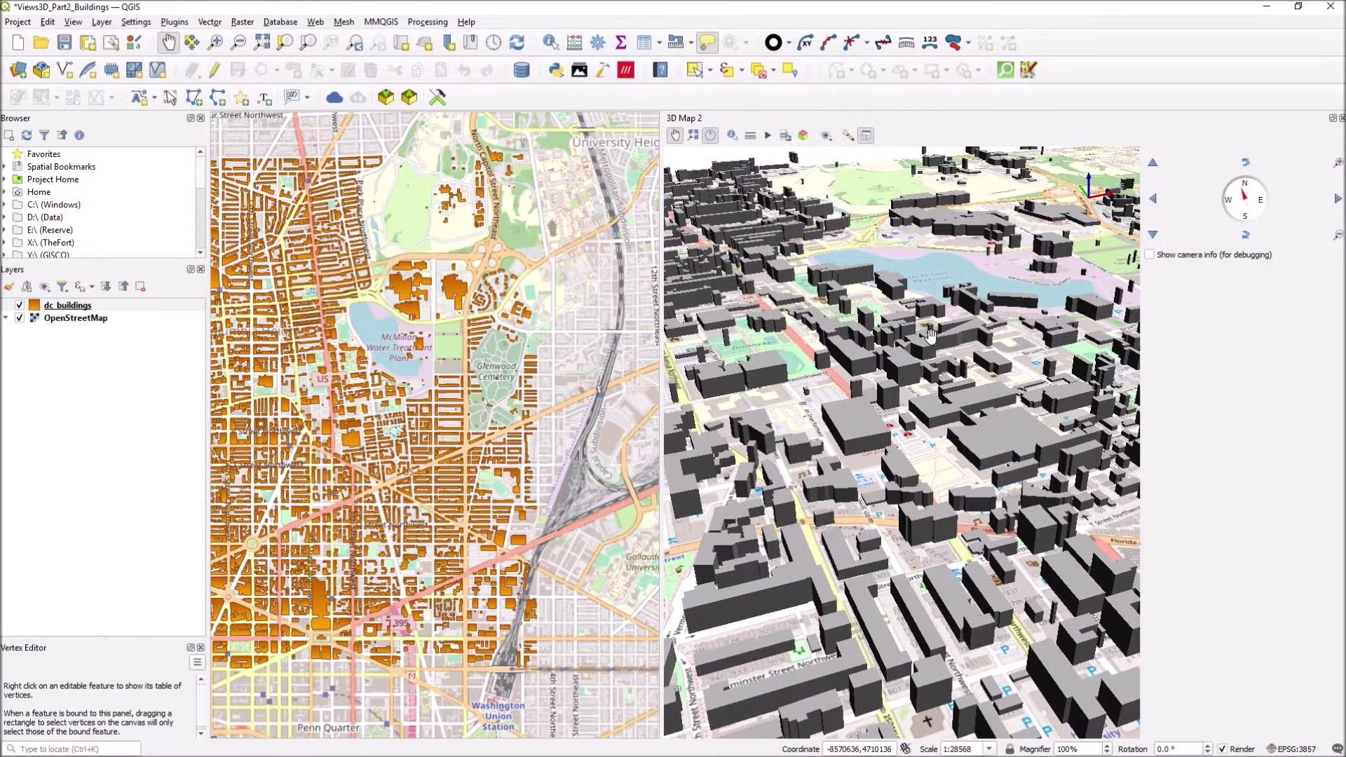
pyautogui.scroll(4, 481, 474)
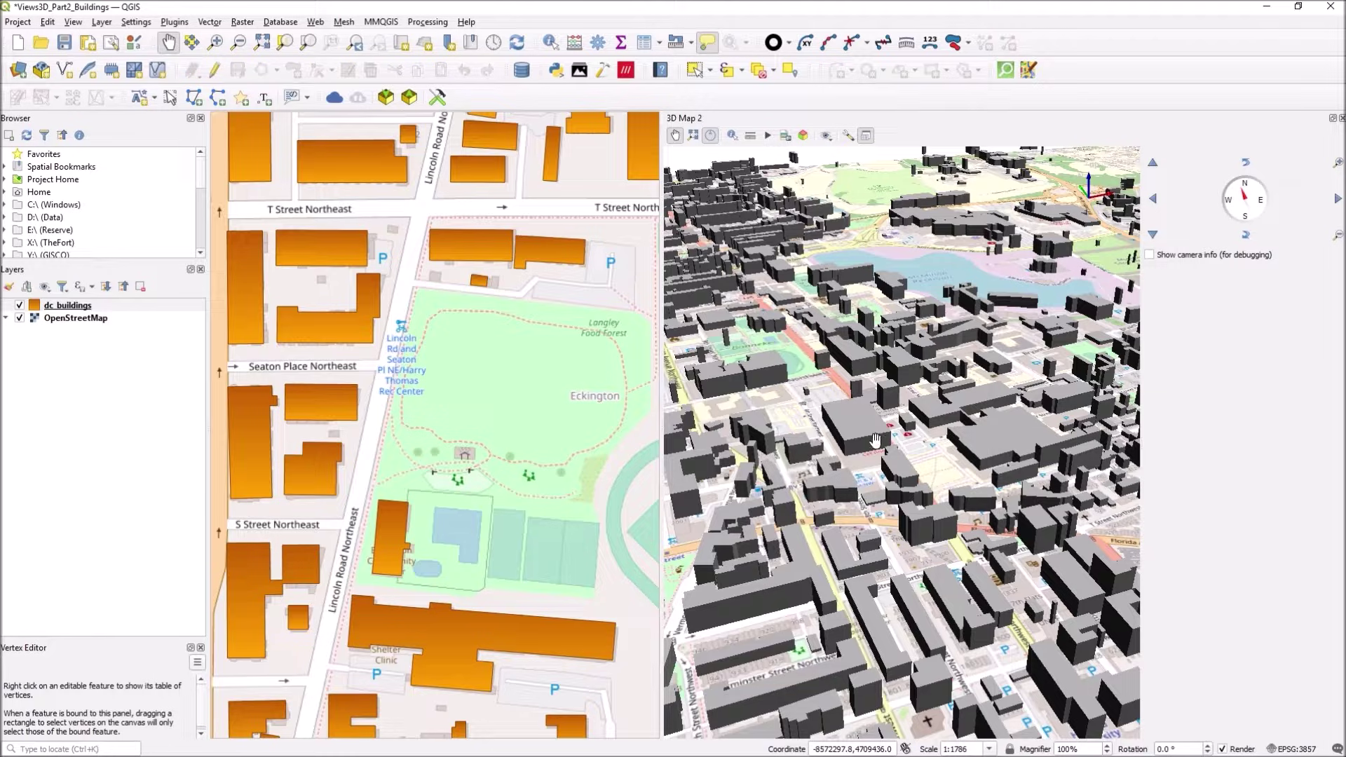
pyautogui.moveTo(876, 440); pyautogui.dragTo(945, 444)
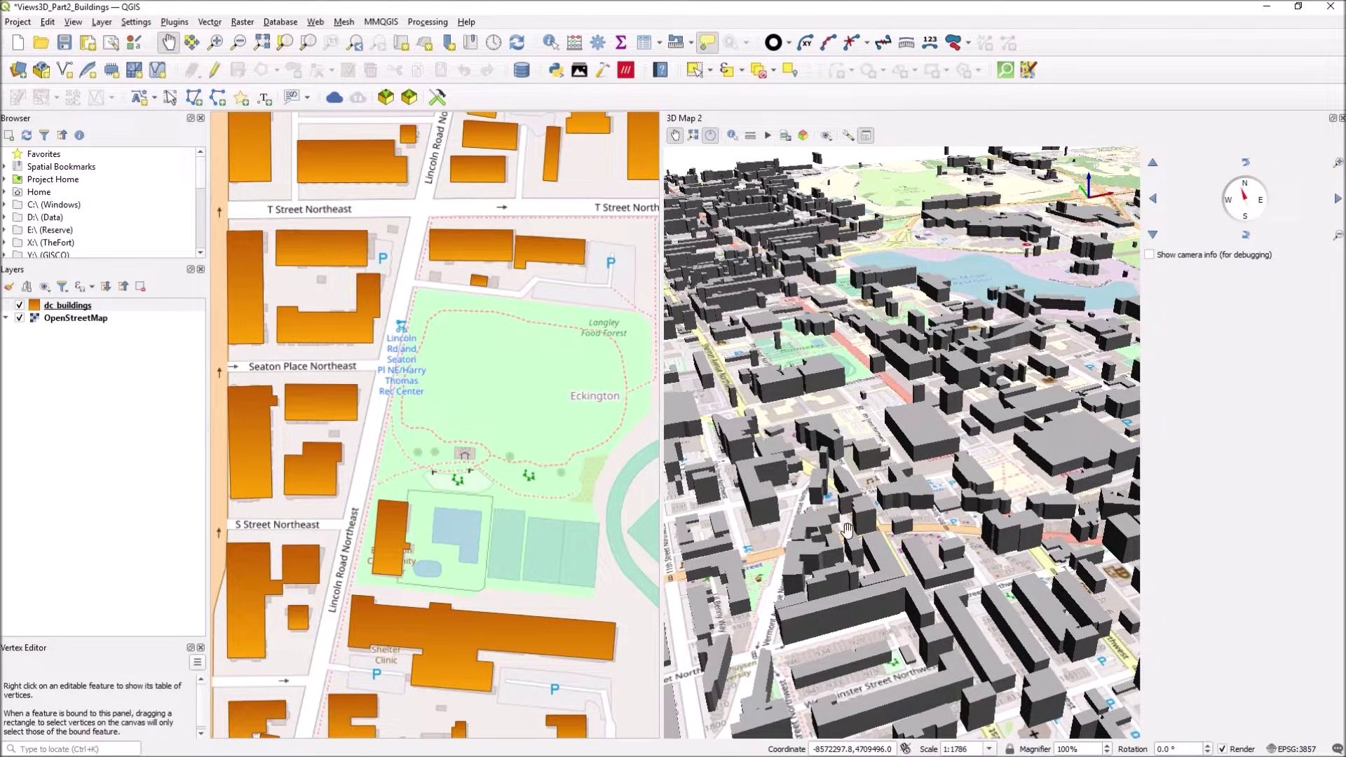
pyautogui.moveTo(833, 480); pyautogui.dragTo(823, 436)
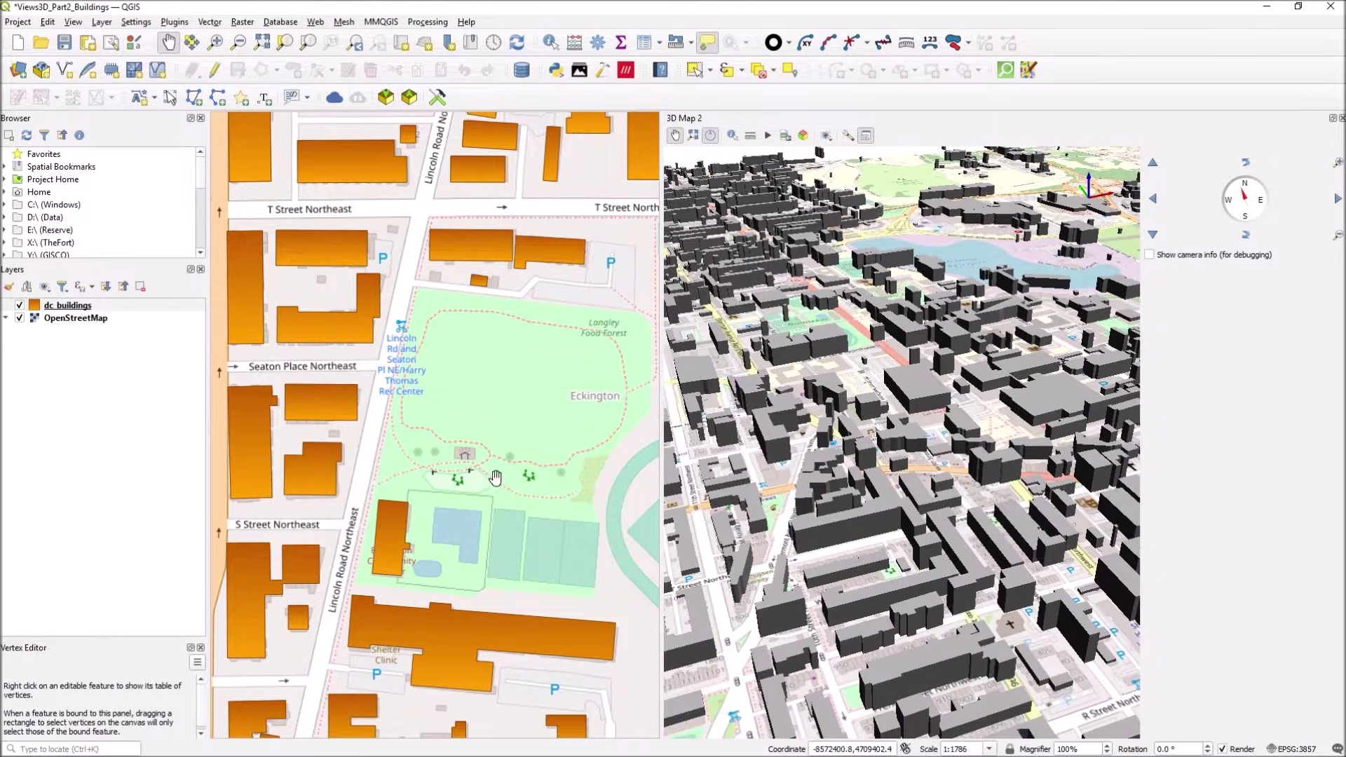
pyautogui.moveTo(480, 481)
pyautogui.mouseDown()
pyautogui.moveTo(476, 440)
pyautogui.moveTo(480, 486)
pyautogui.mouseUp()
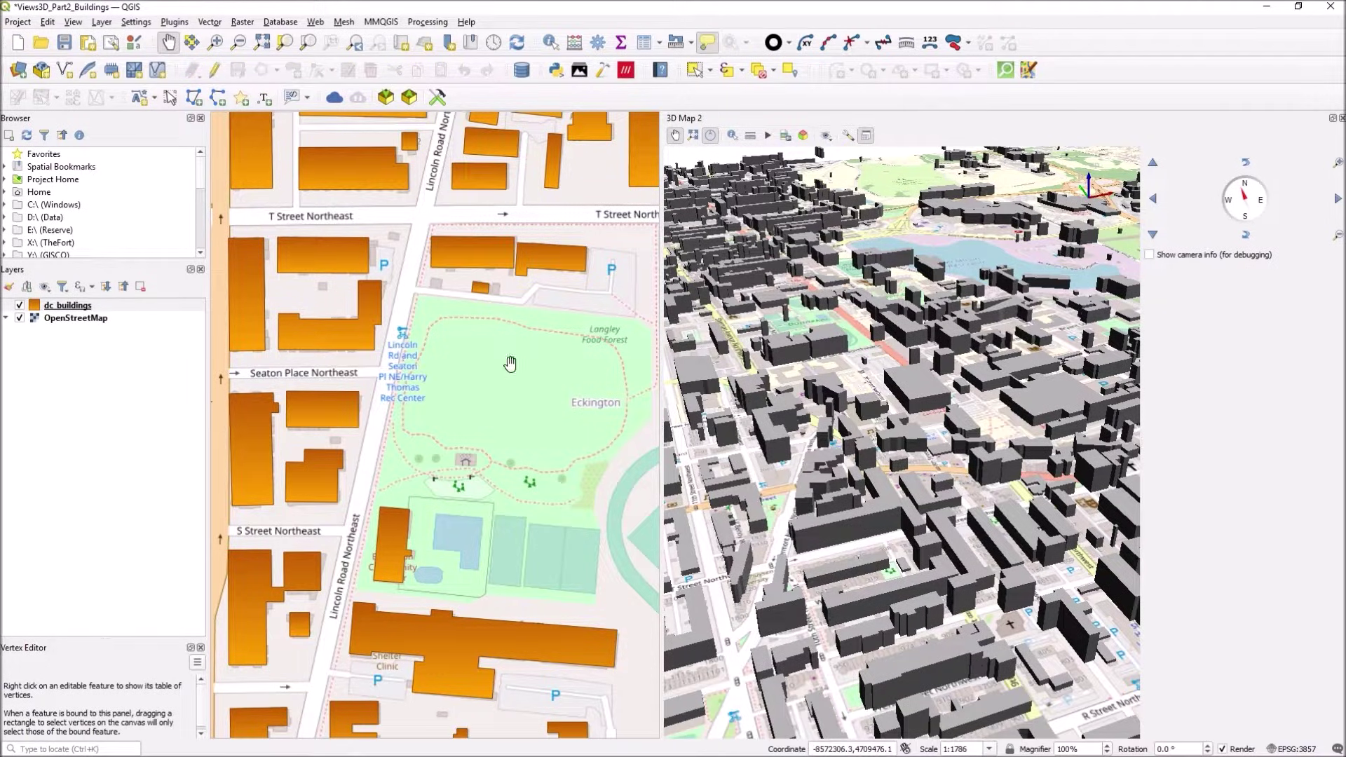
# Enable '2D Map View Follows 3D Camera' in the 3D view's wrench menu.
pyautogui.click(847, 135)
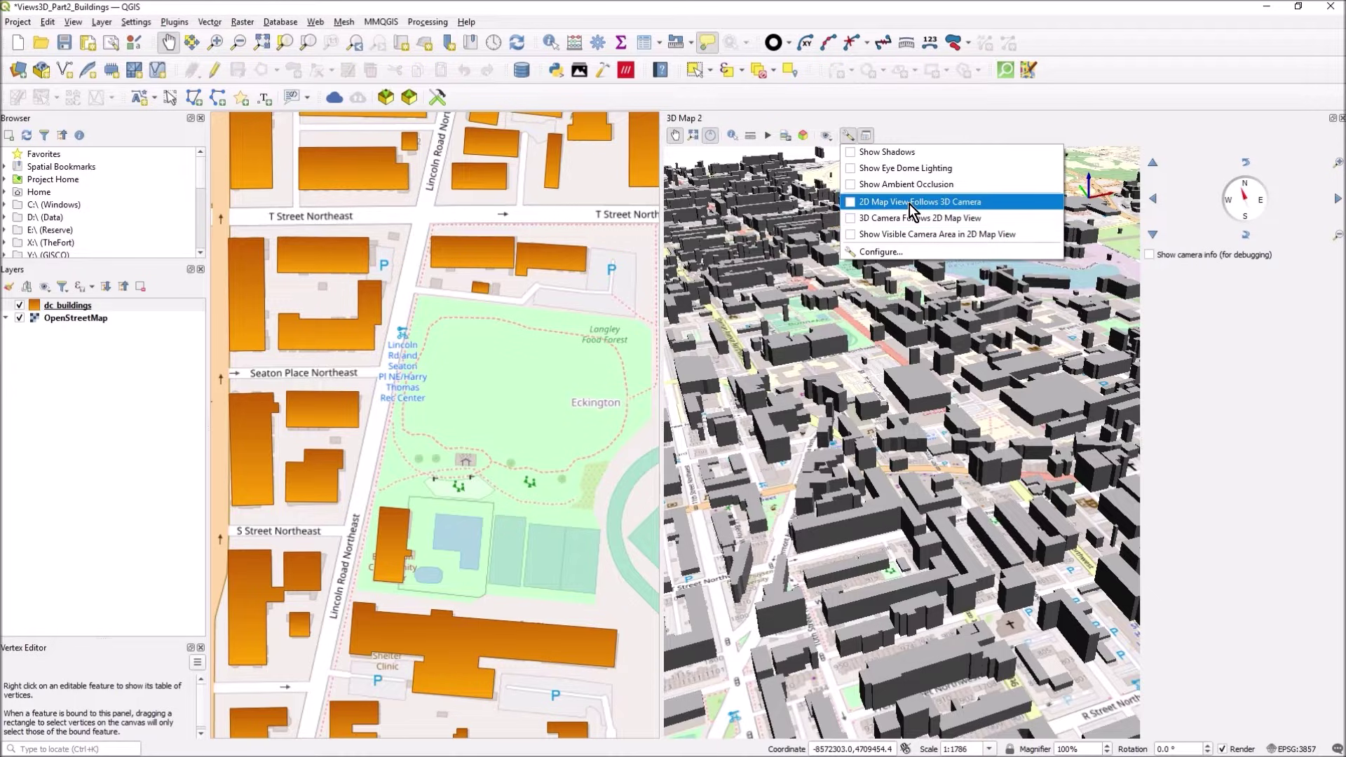
pyautogui.click(855, 203)
pyautogui.scroll(-5, 837, 382)
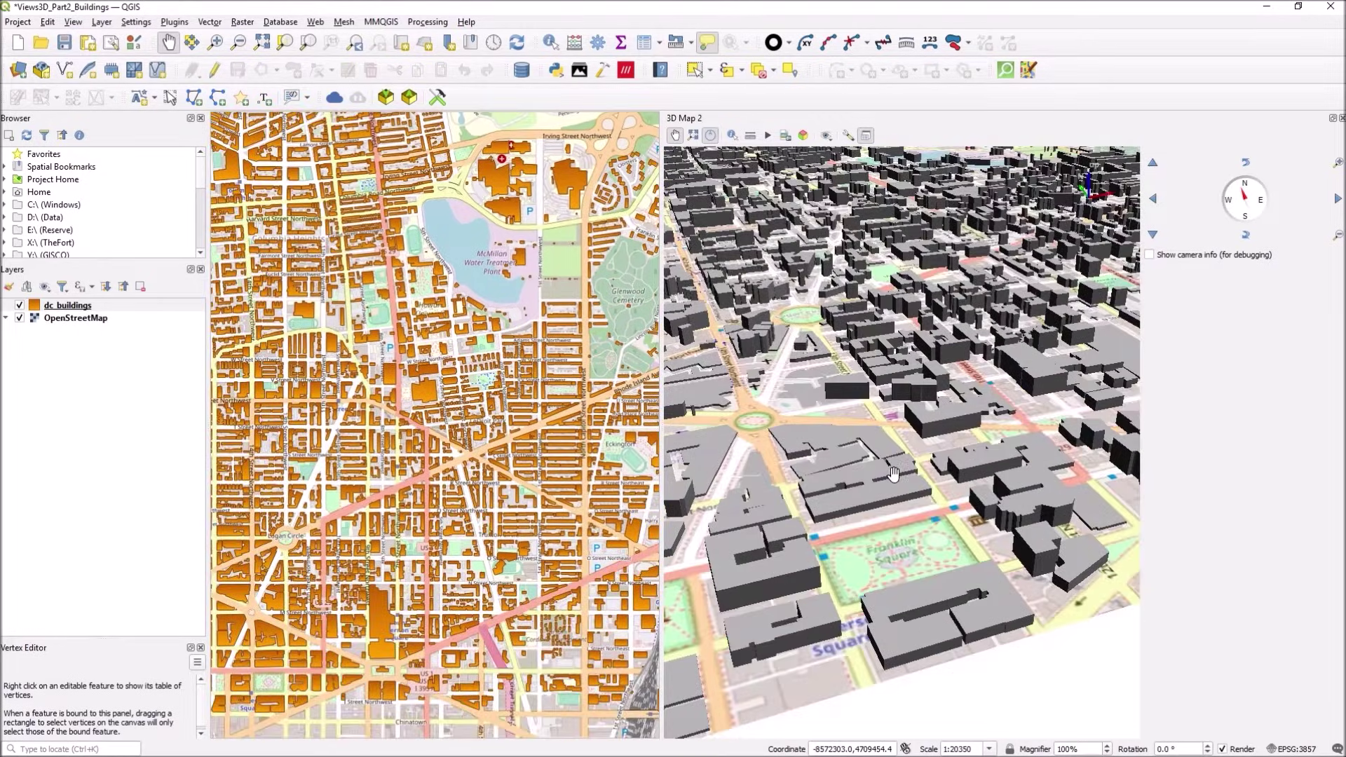
pyautogui.scroll(5, 893, 474)
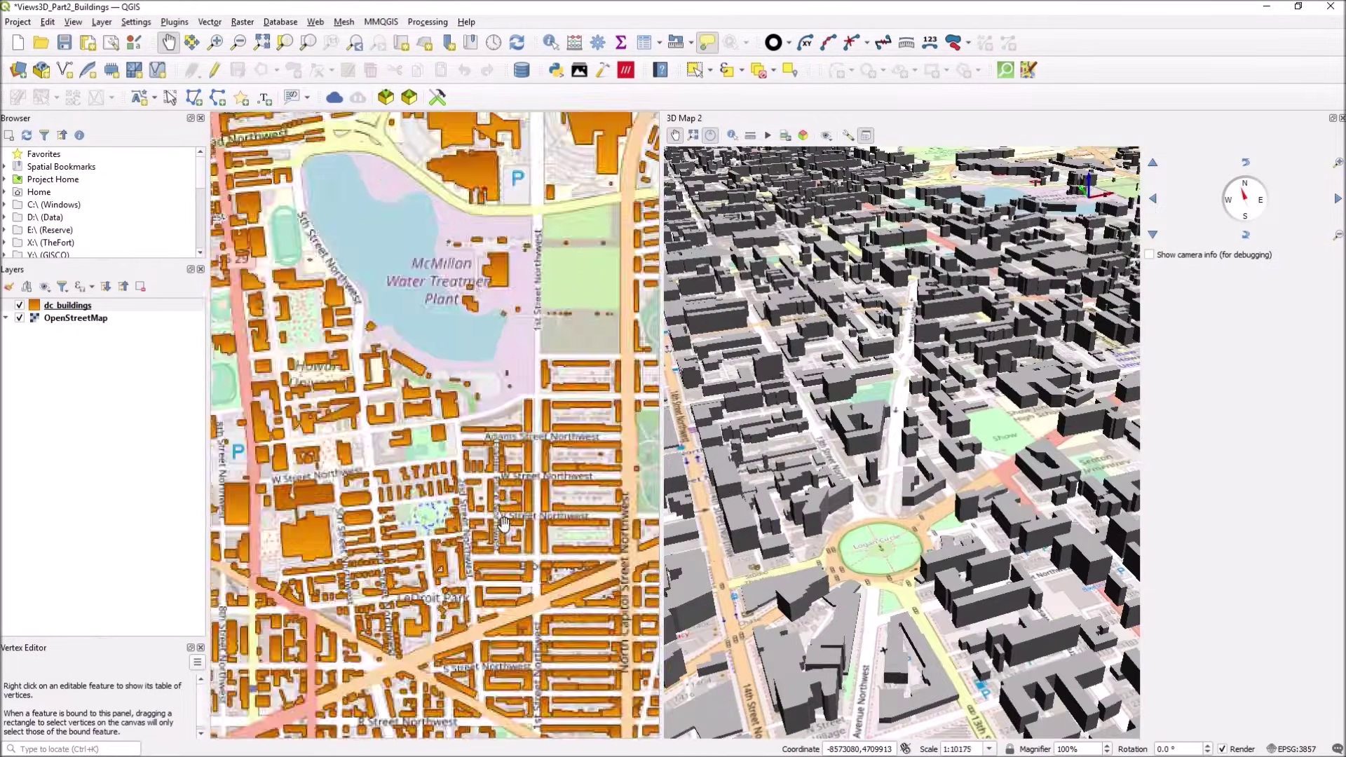
pyautogui.scroll(3, 503, 523)
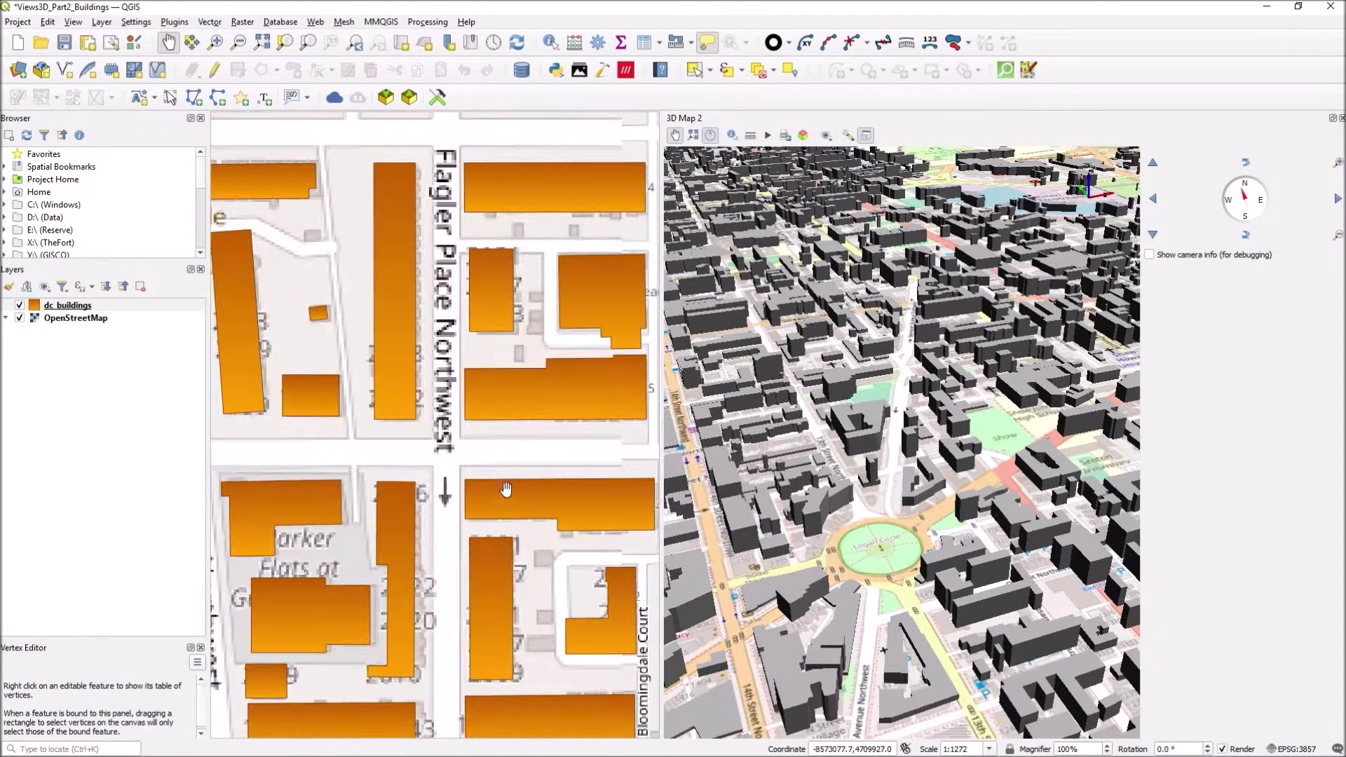
pyautogui.scroll(-5, 790, 386)
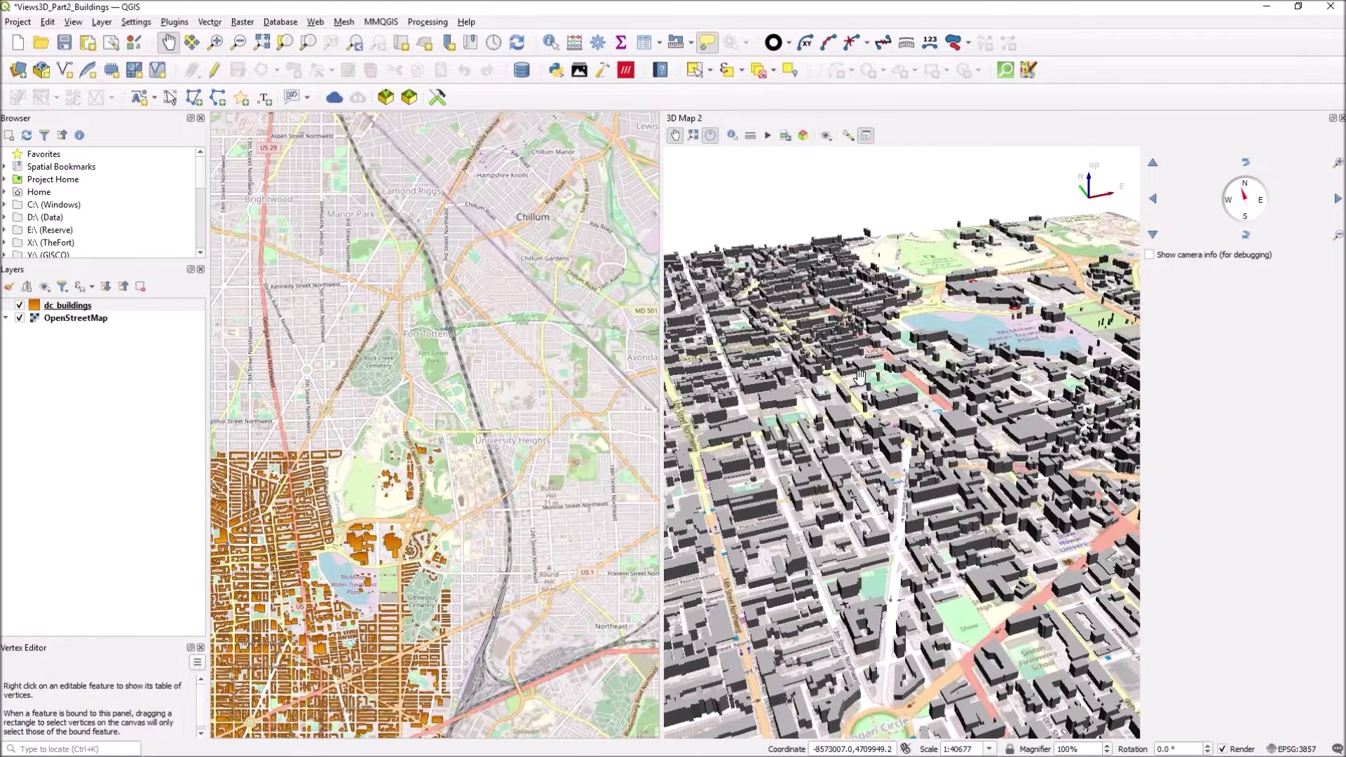
# Navigate the 3D camera to Dupont Circle and reopen the wrench menu.
pyautogui.moveTo(860, 377); pyautogui.dragTo(852, 476)
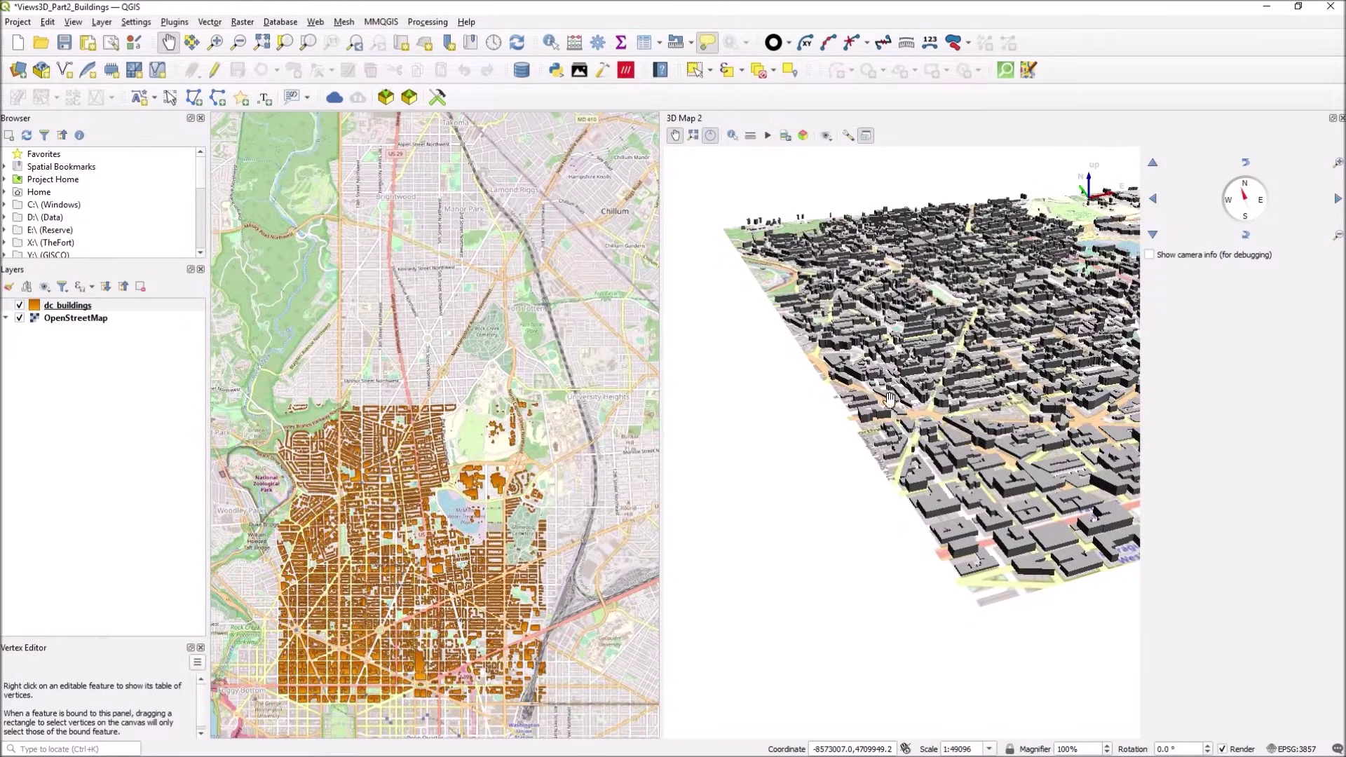
pyautogui.scroll(8, 868, 426)
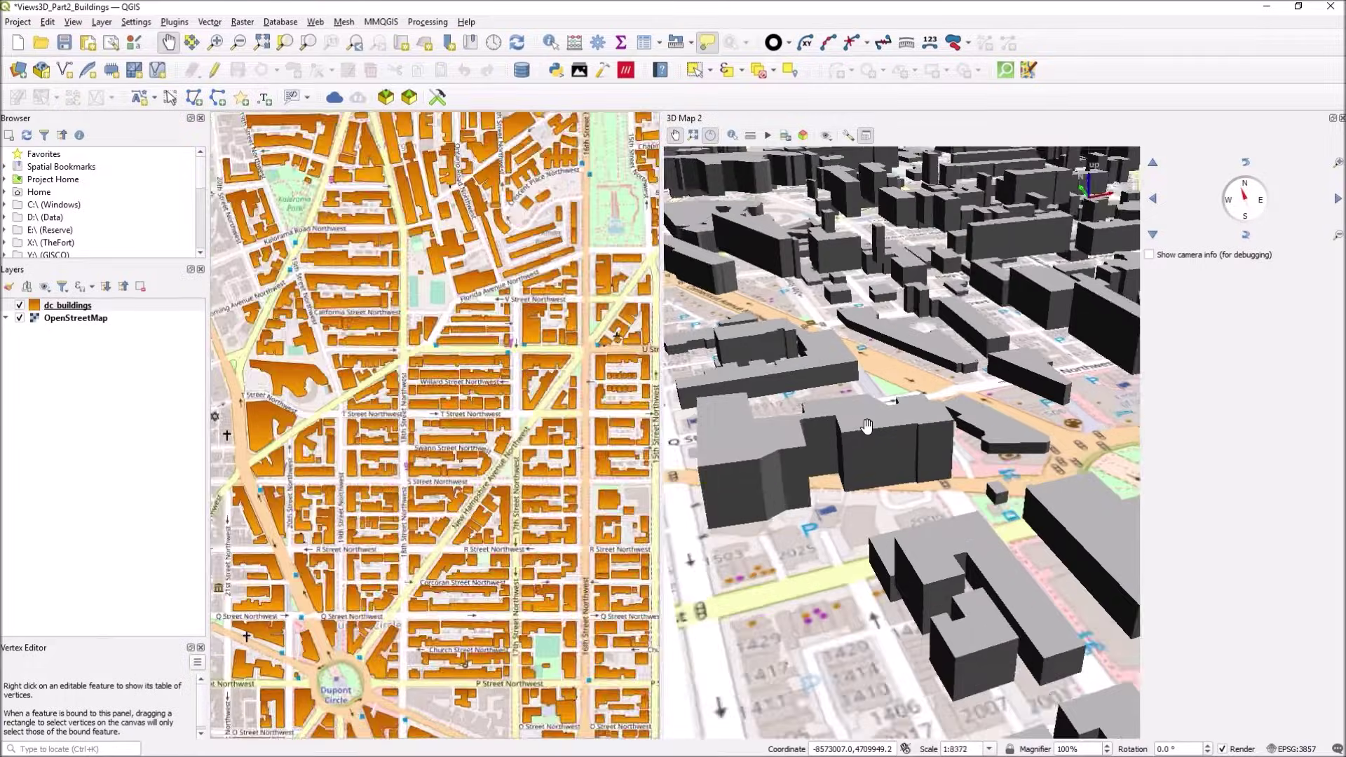
pyautogui.scroll(6, 867, 426)
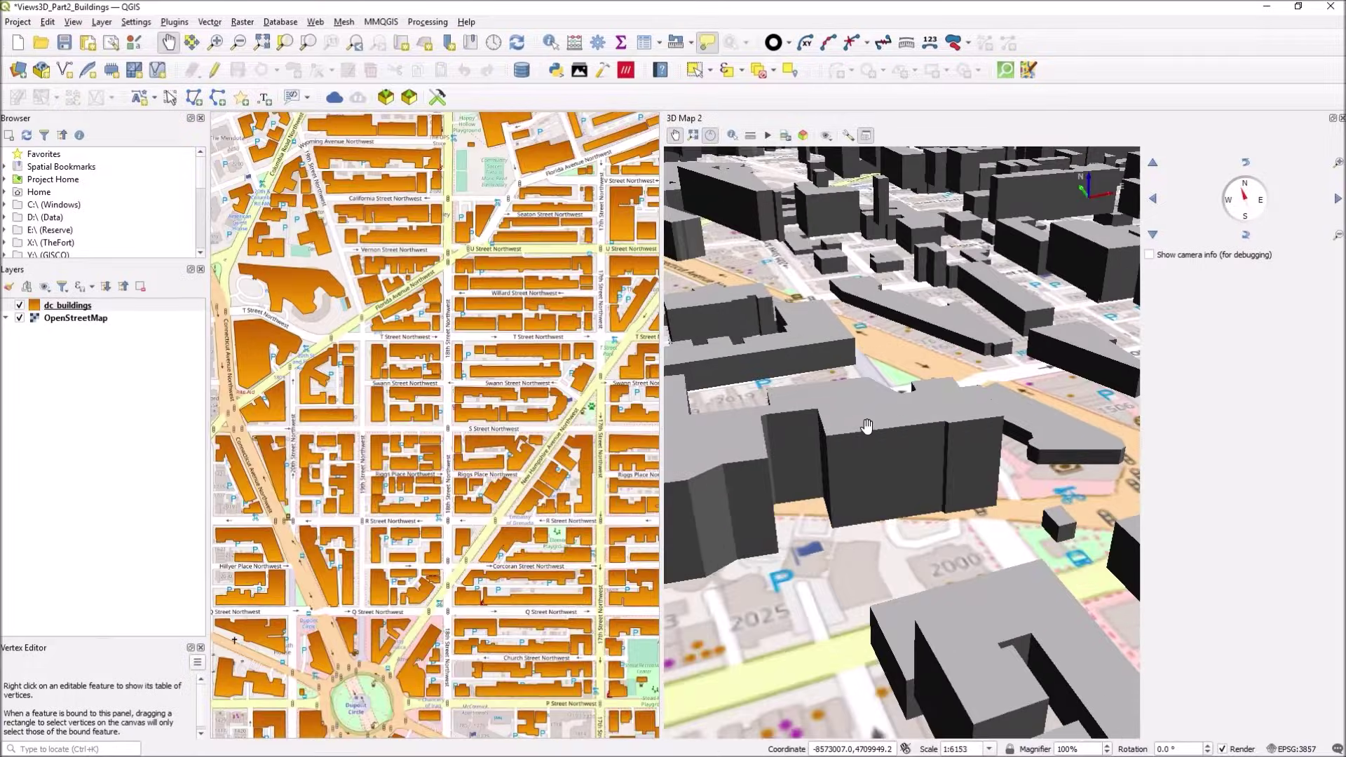
pyautogui.scroll(3, 867, 425)
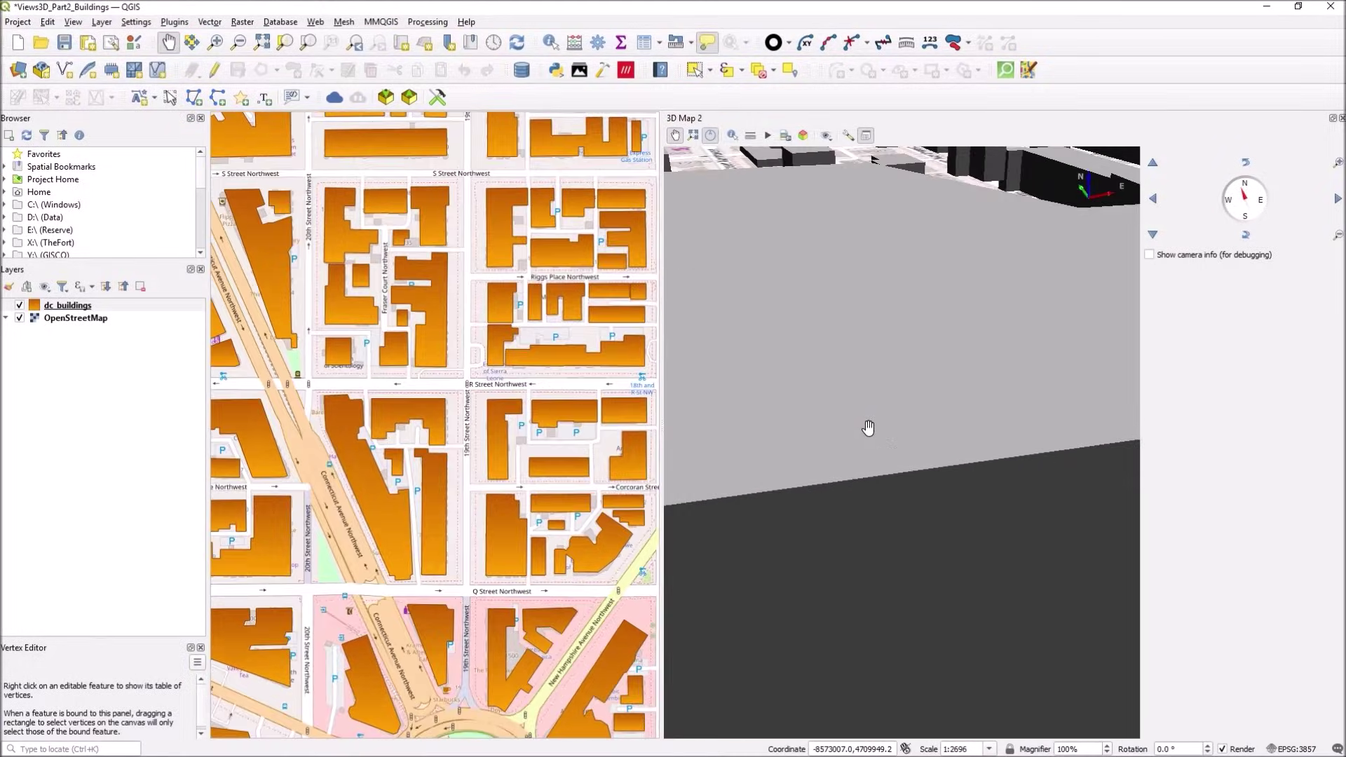
pyautogui.scroll(-3, 868, 427)
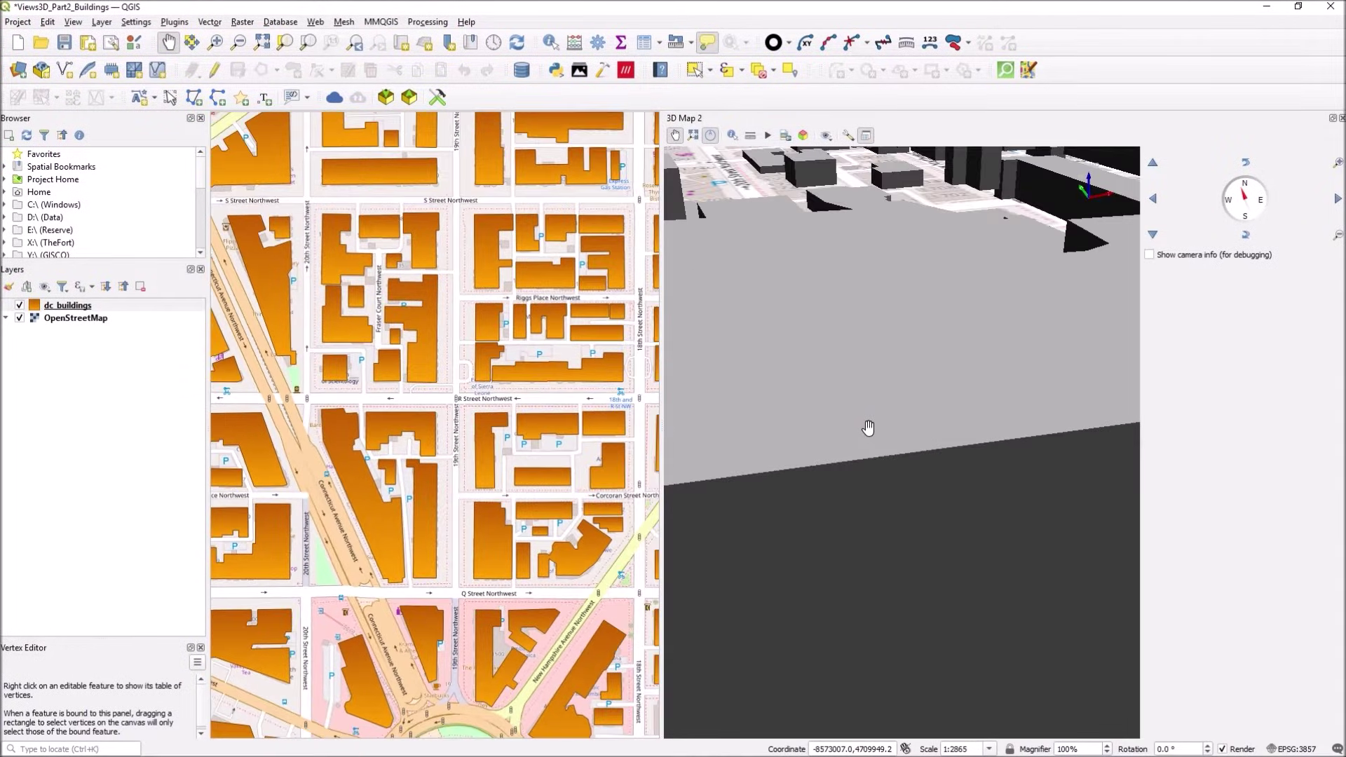
pyautogui.scroll(-8, 868, 427)
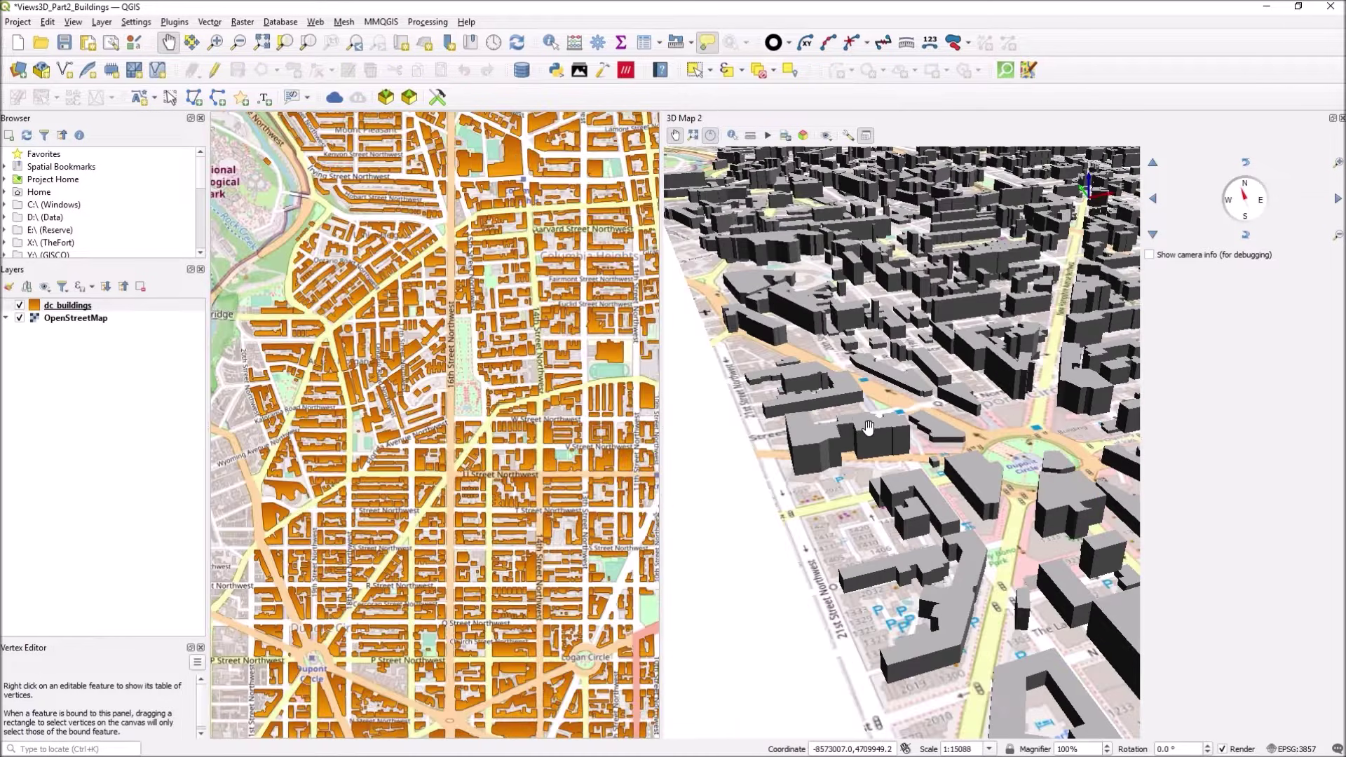
pyautogui.scroll(-2, 867, 425)
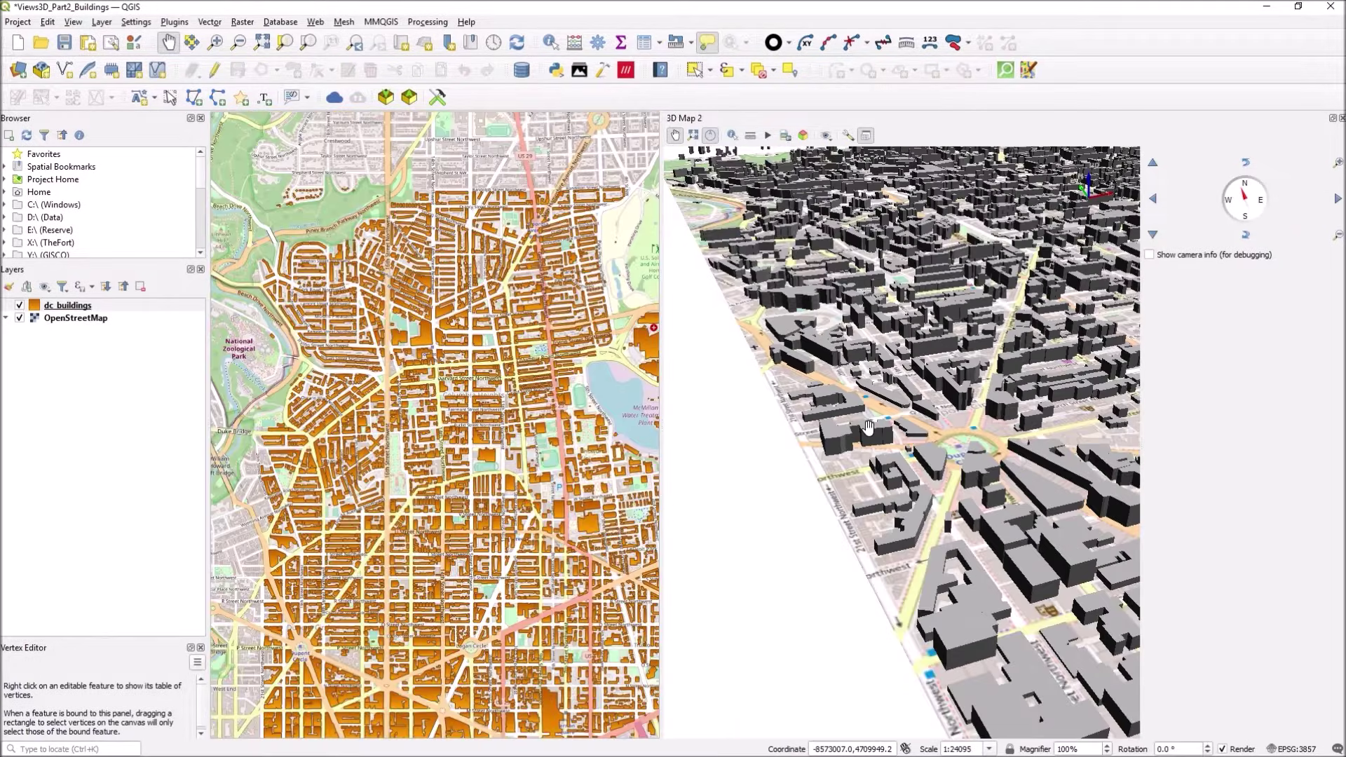
pyautogui.scroll(5, 867, 425)
pyautogui.moveTo(931, 398); pyautogui.dragTo(852, 453)
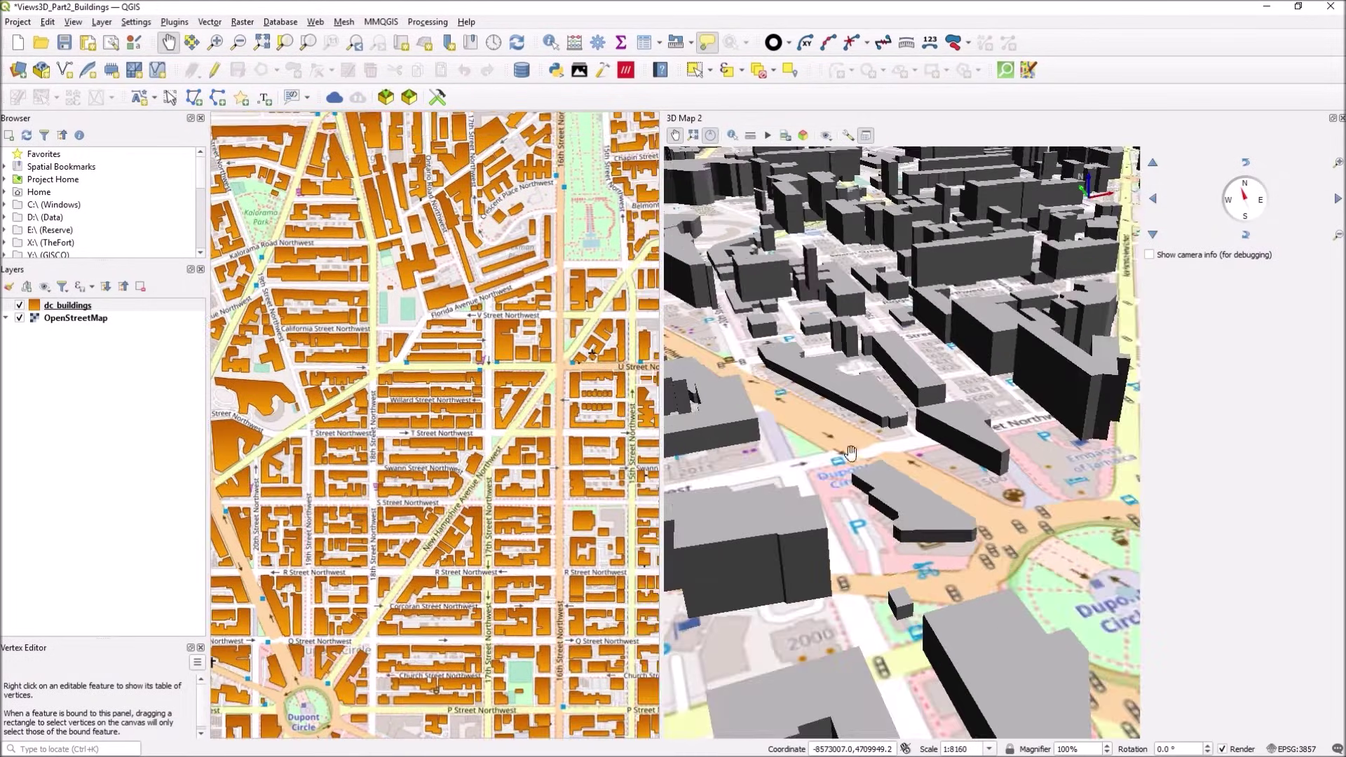
pyautogui.click(848, 135)
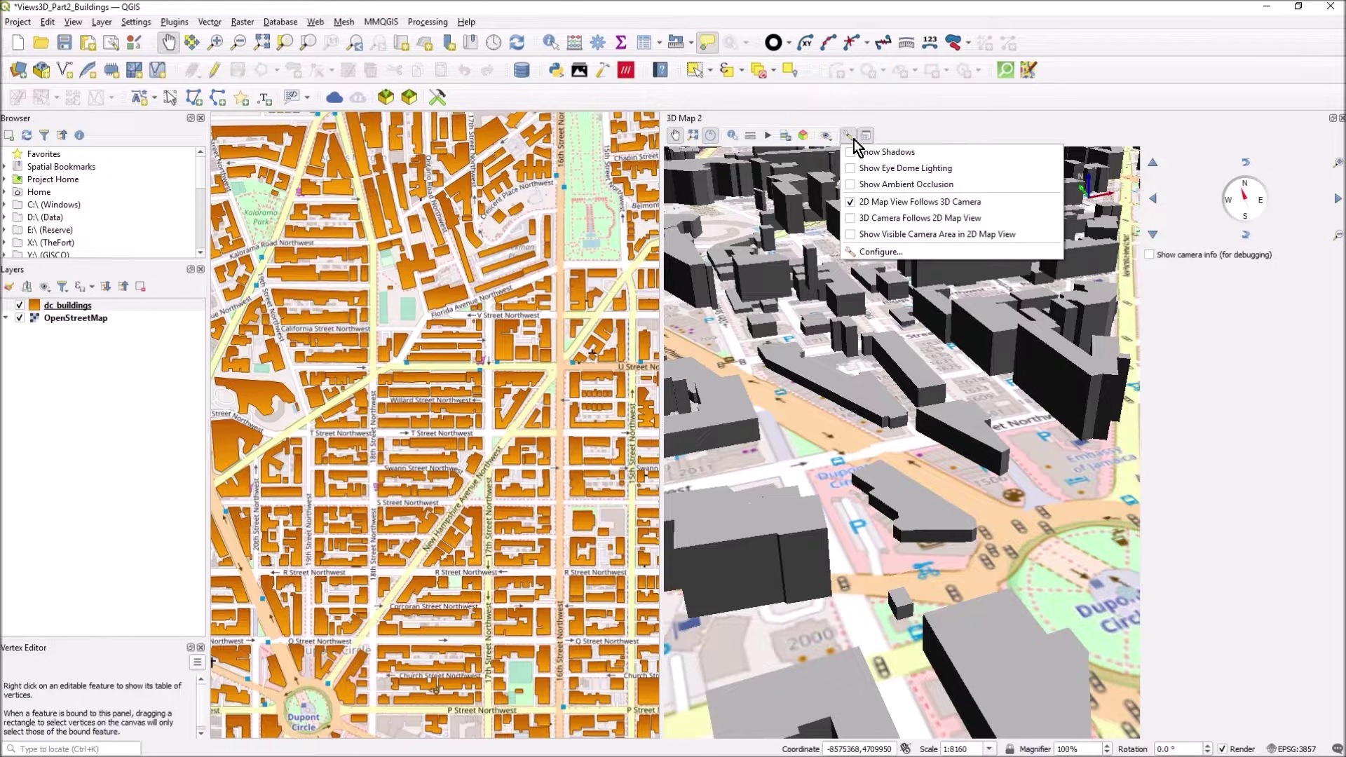
# Enable '3D Camera Follows 2D Map View' and pan the 2D map toward Fuller Street.
pyautogui.click(848, 218)
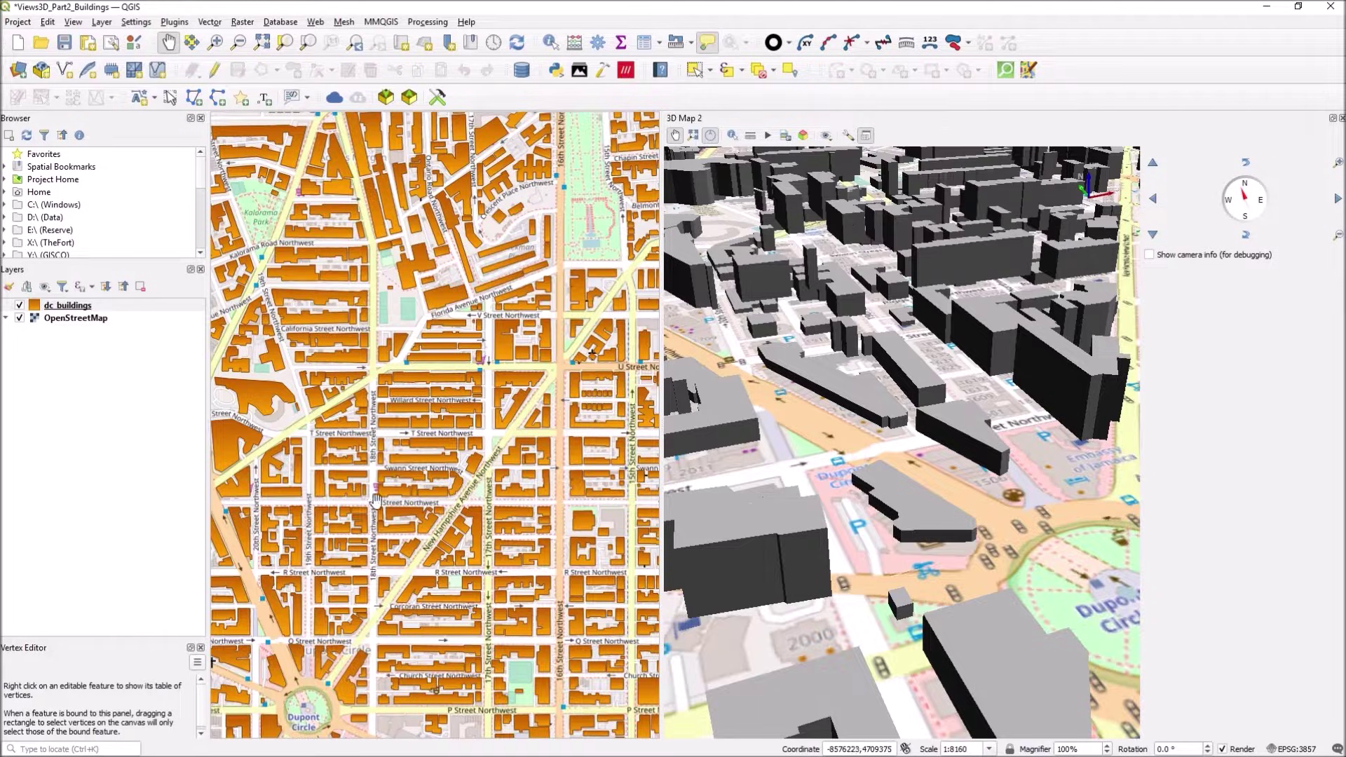
pyautogui.moveTo(370, 363); pyautogui.dragTo(378, 571)
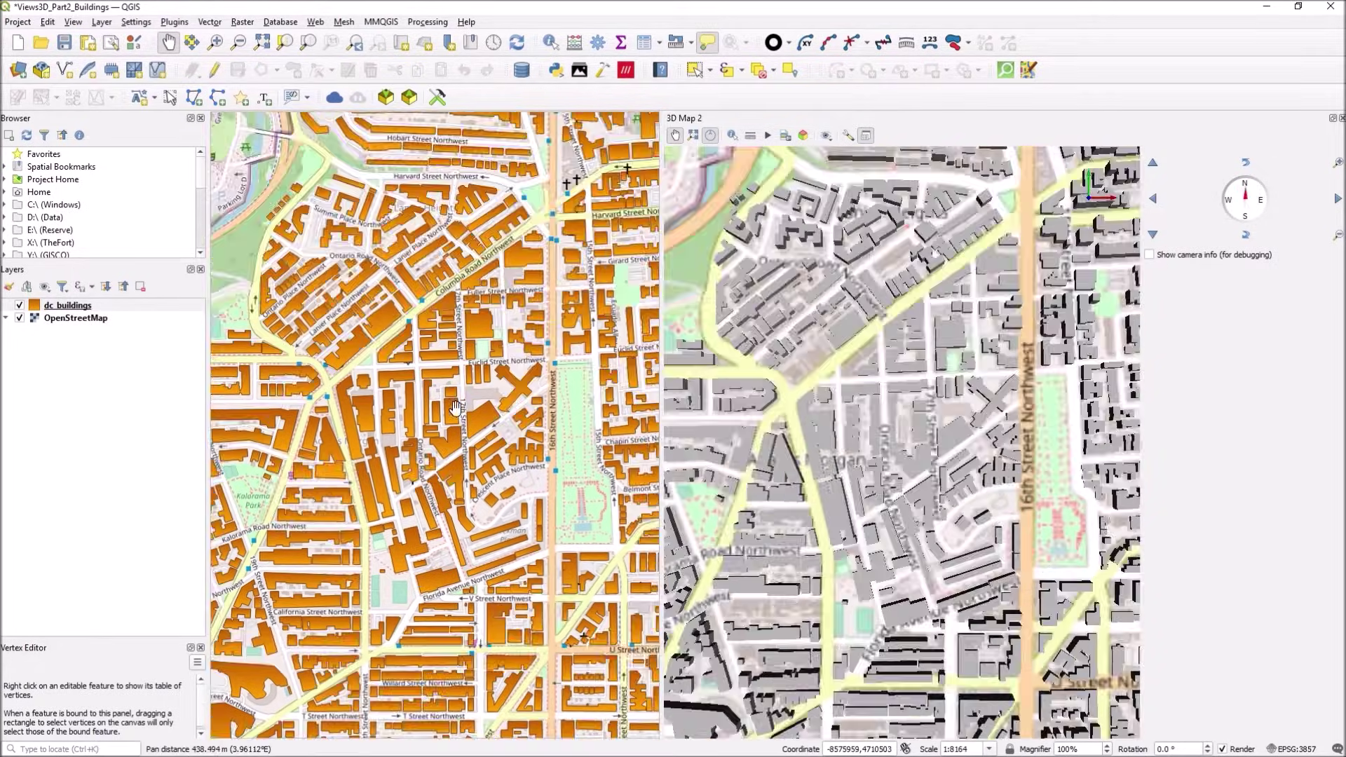
pyautogui.scroll(4, 456, 396)
pyautogui.scroll(-2, 455, 396)
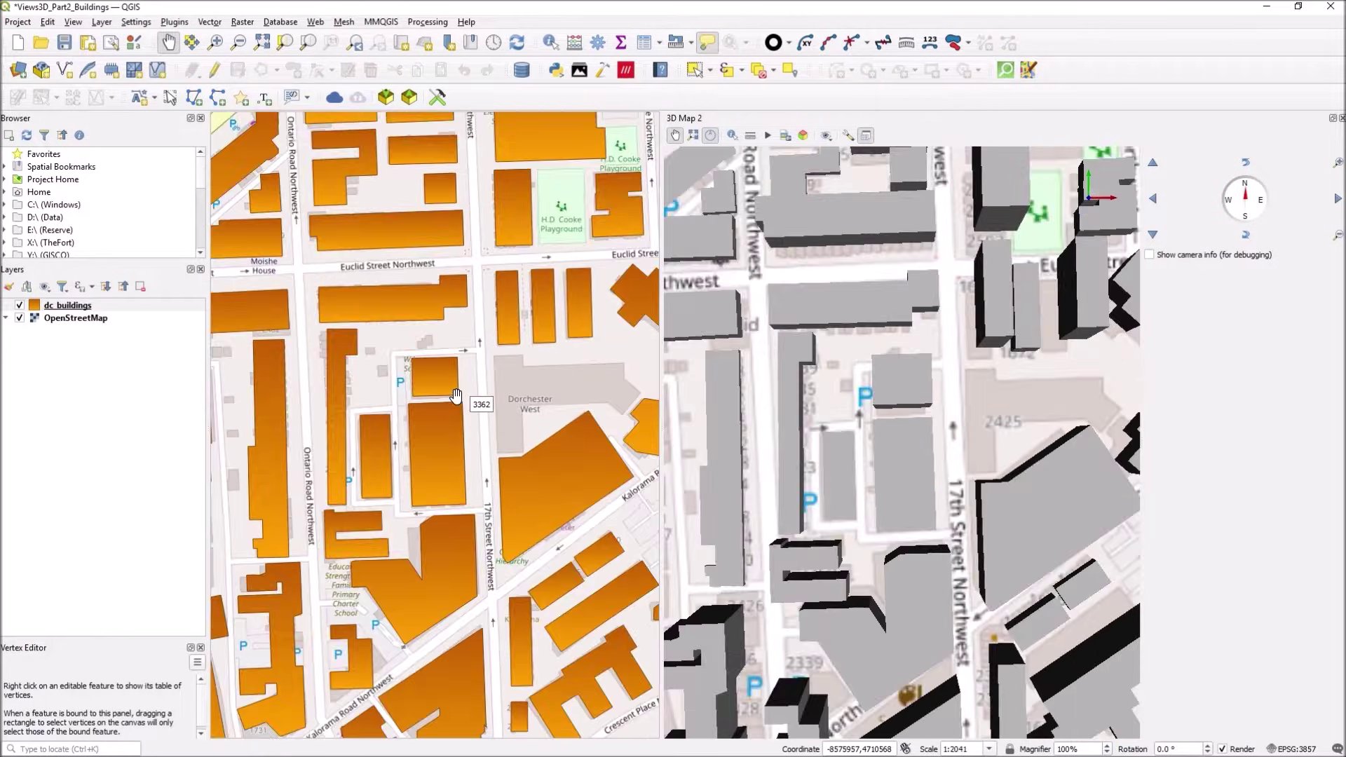
pyautogui.moveTo(447, 497); pyautogui.dragTo(360, 575)
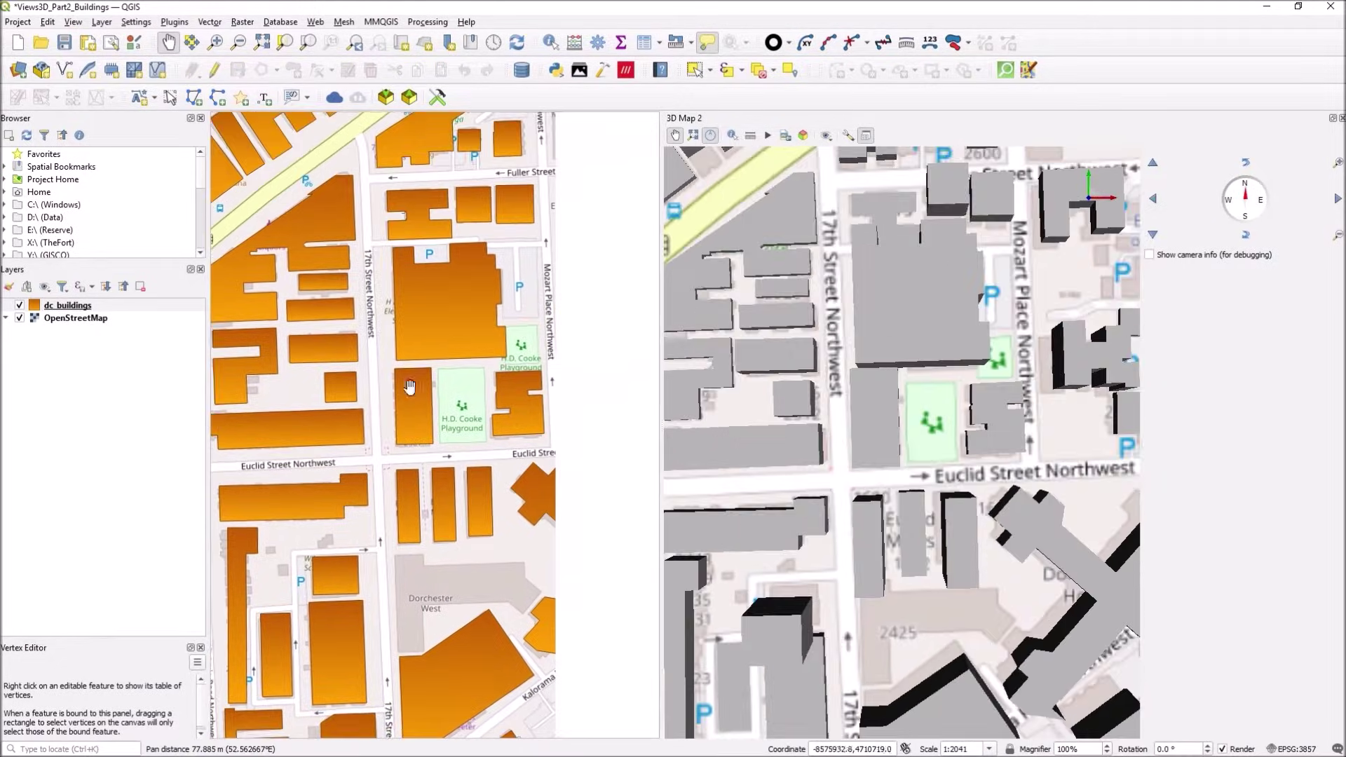
pyautogui.scroll(1, 415, 385)
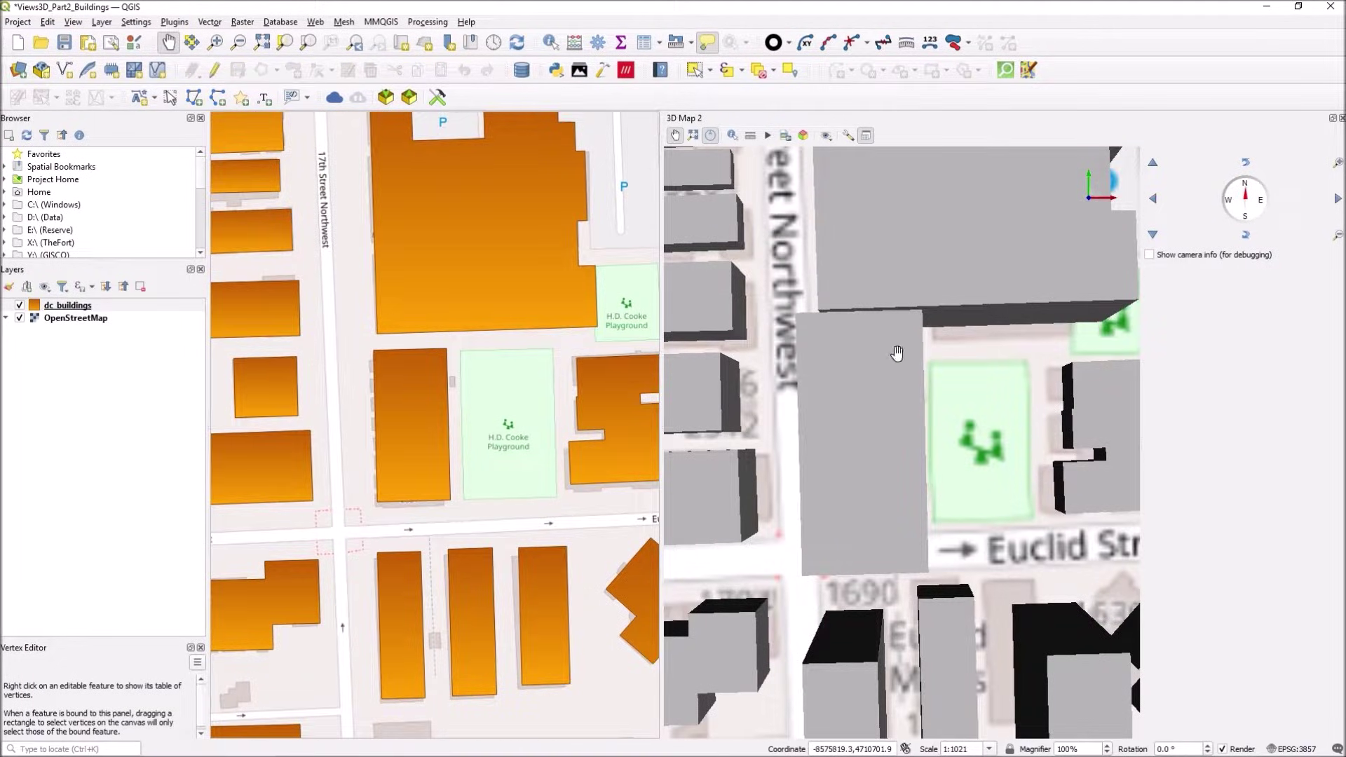
pyautogui.moveTo(909, 479); pyautogui.dragTo(910, 543, button='middle')
pyautogui.moveTo(492, 352); pyautogui.dragTo(429, 622)
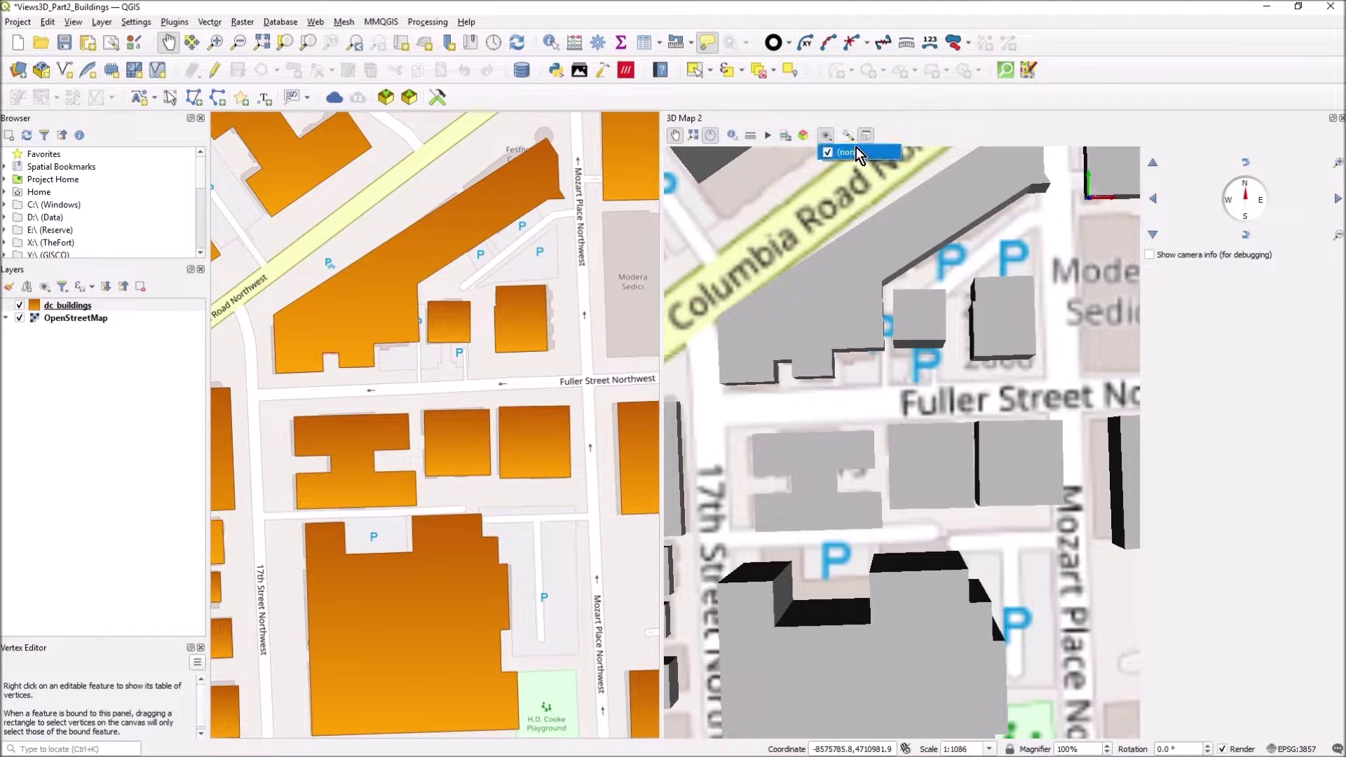
# Uncheck '2D Map View Follows 3D Camera' and tilt the 3D camera low near Euclid Street.
pyautogui.click(850, 136)
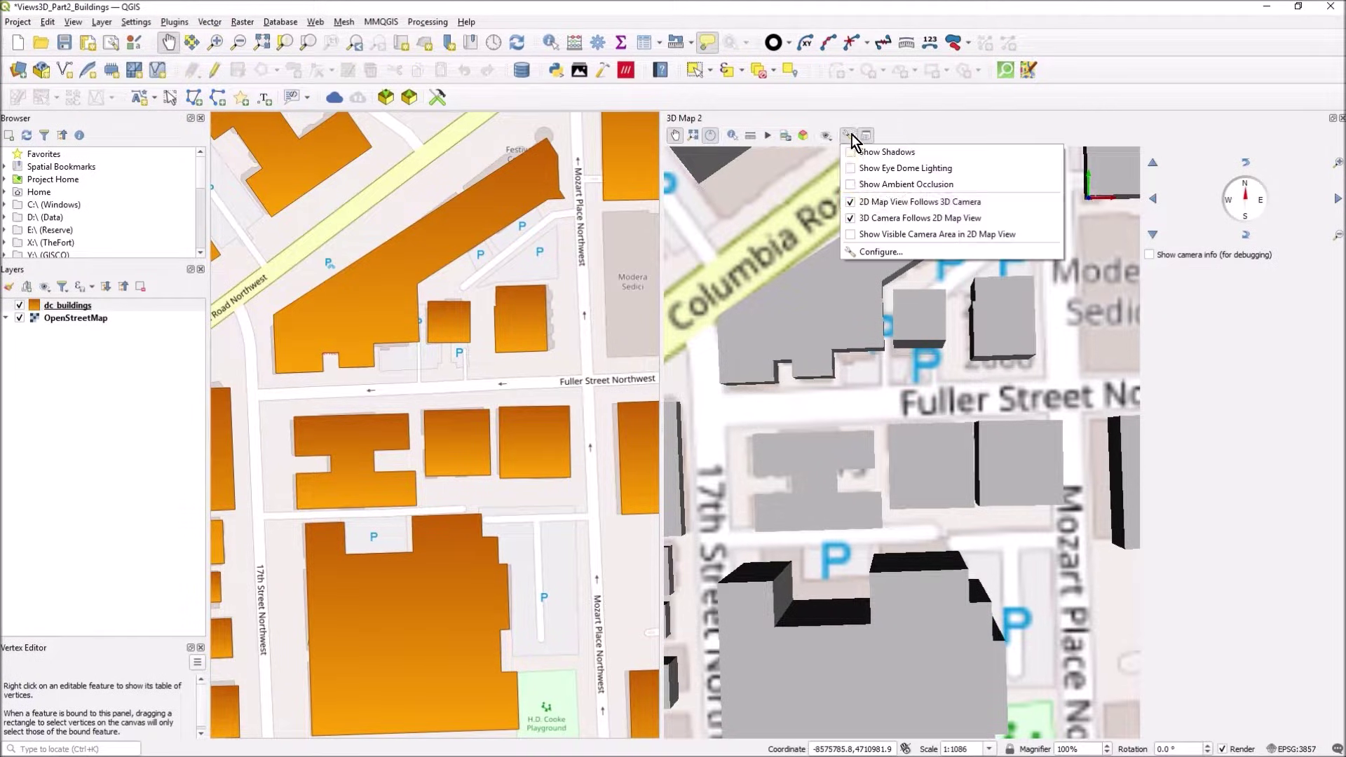
pyautogui.click(851, 203)
pyautogui.moveTo(930, 502); pyautogui.dragTo(886, 421)
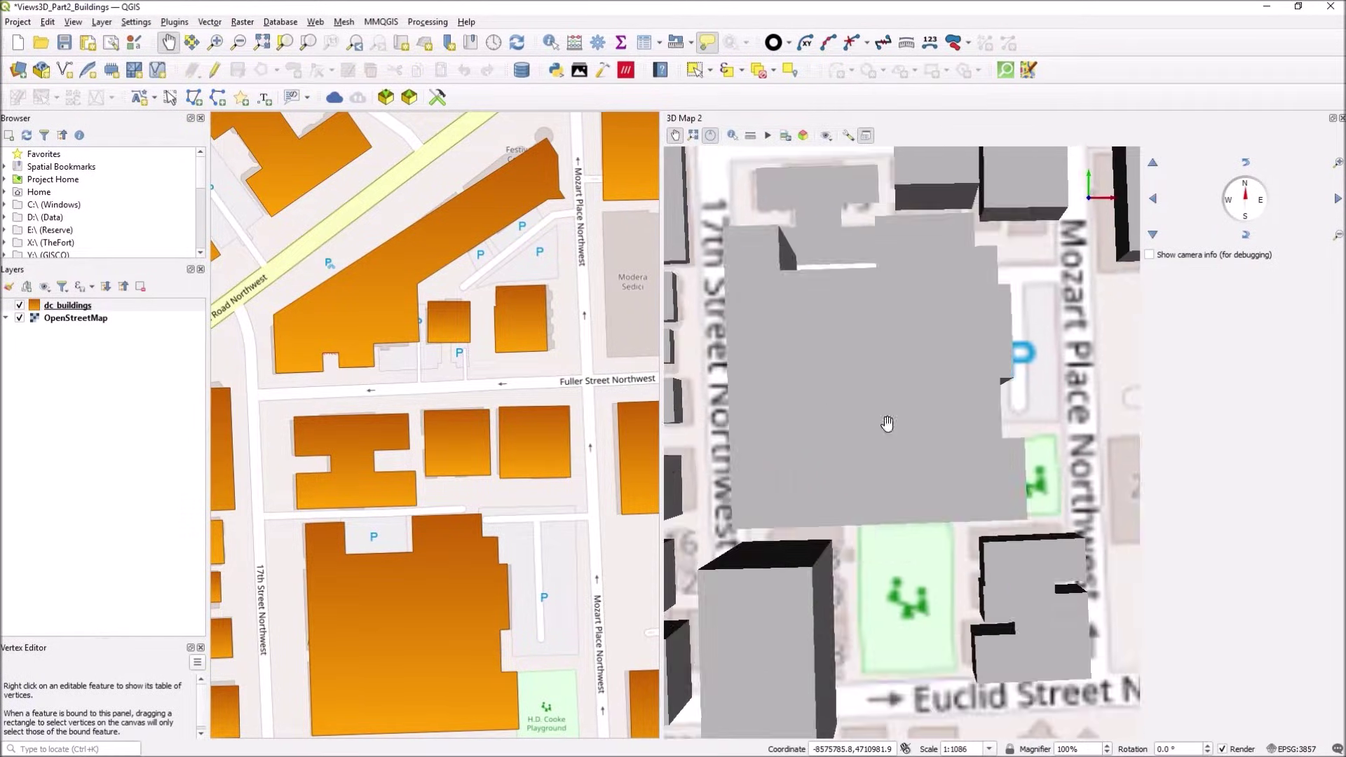
pyautogui.moveTo(870, 508); pyautogui.dragTo(959, 416, button='middle')
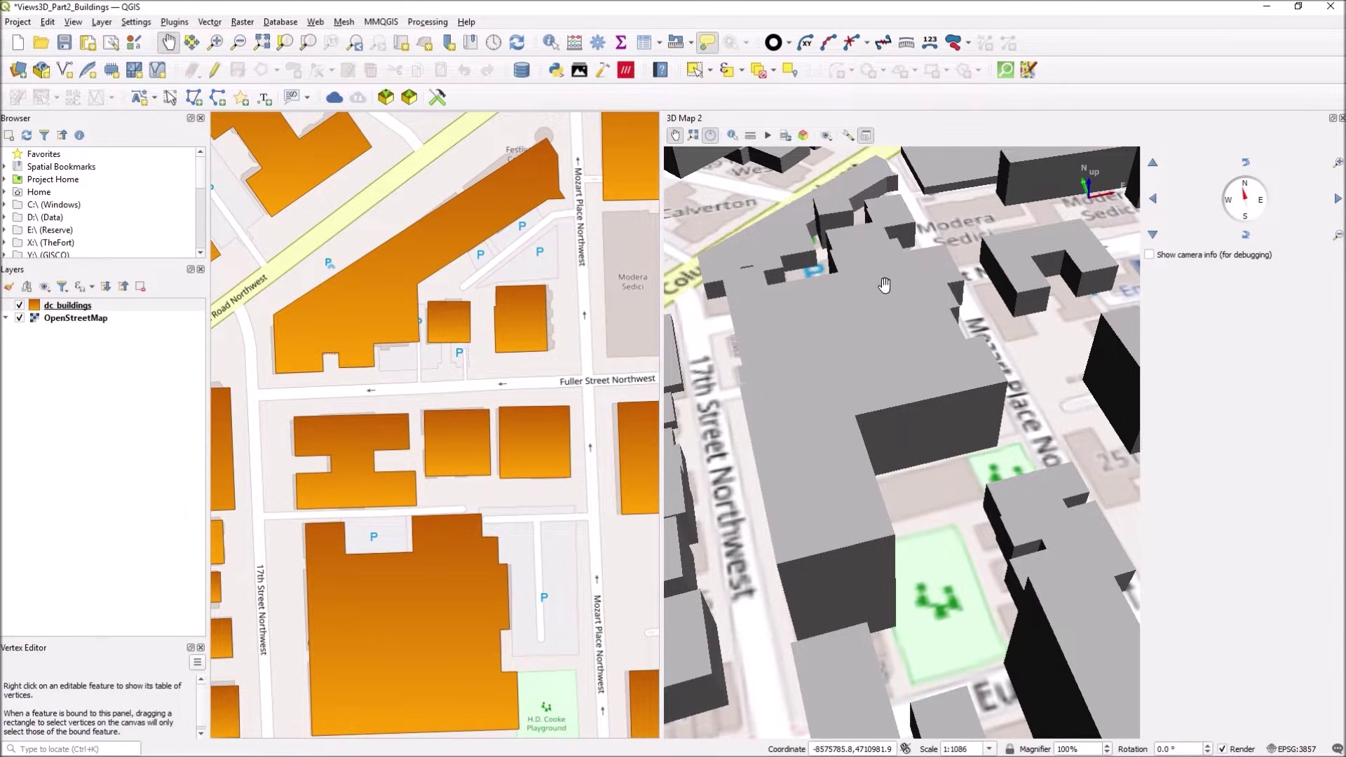
pyautogui.click(845, 135)
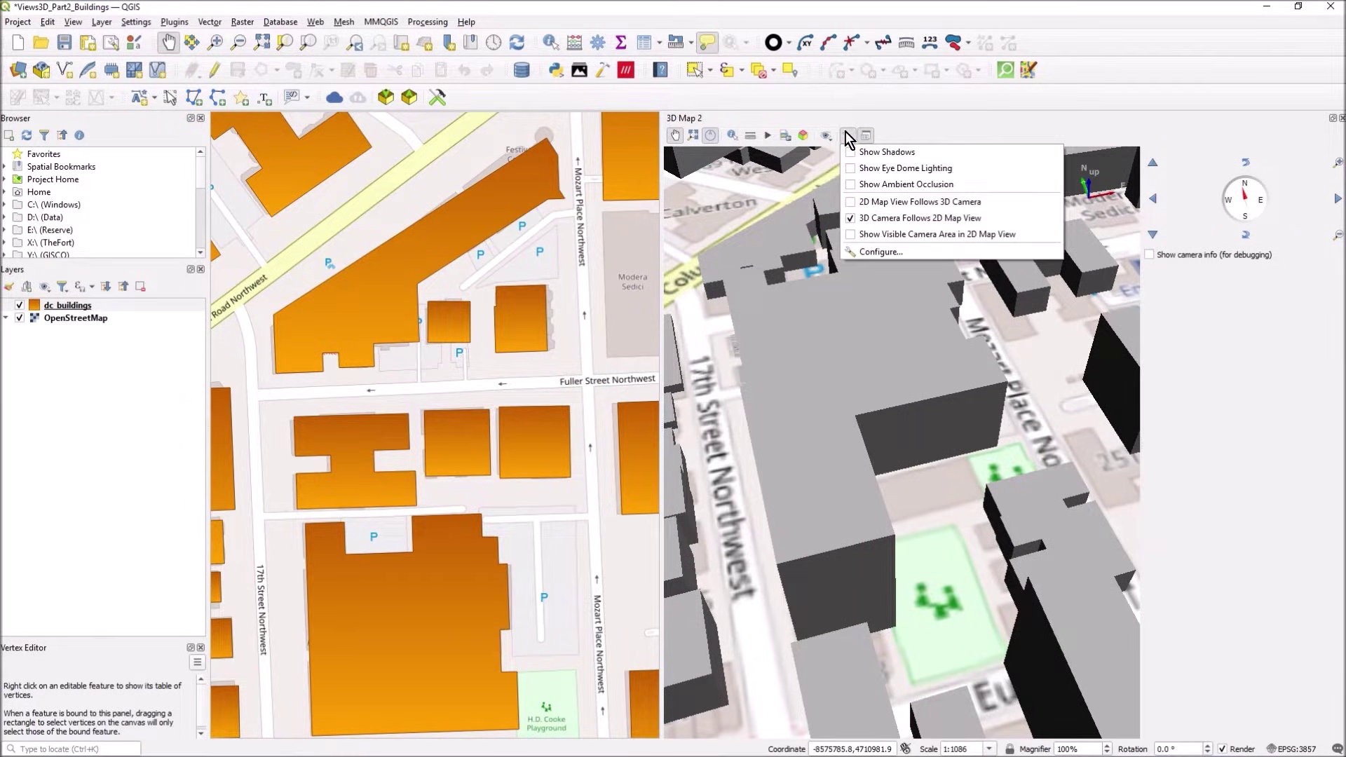
# In the 3D Map Configure dialog, set Terrain Type to Online, apply, and confirm with OK.
pyautogui.click(881, 253)
pyautogui.click(819, 244)
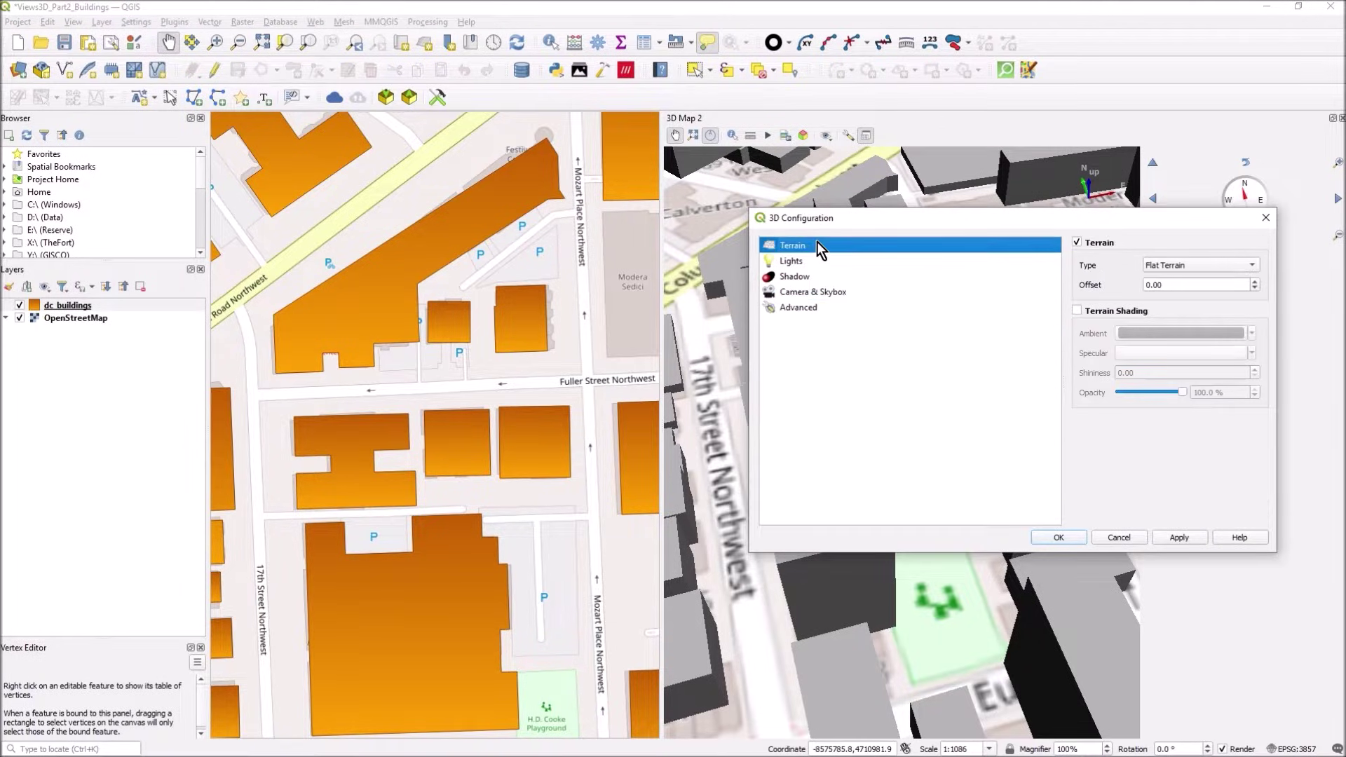
pyautogui.click(1209, 264)
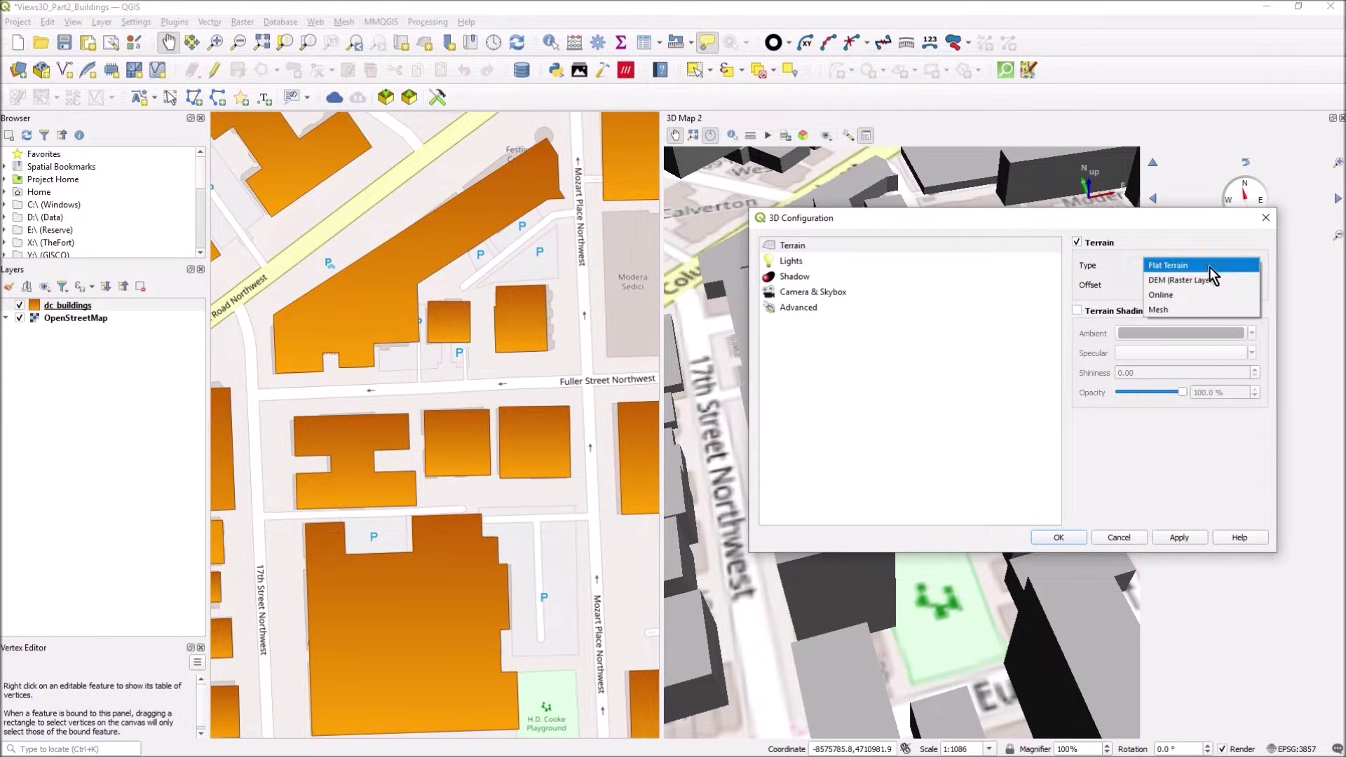
pyautogui.click(1190, 297)
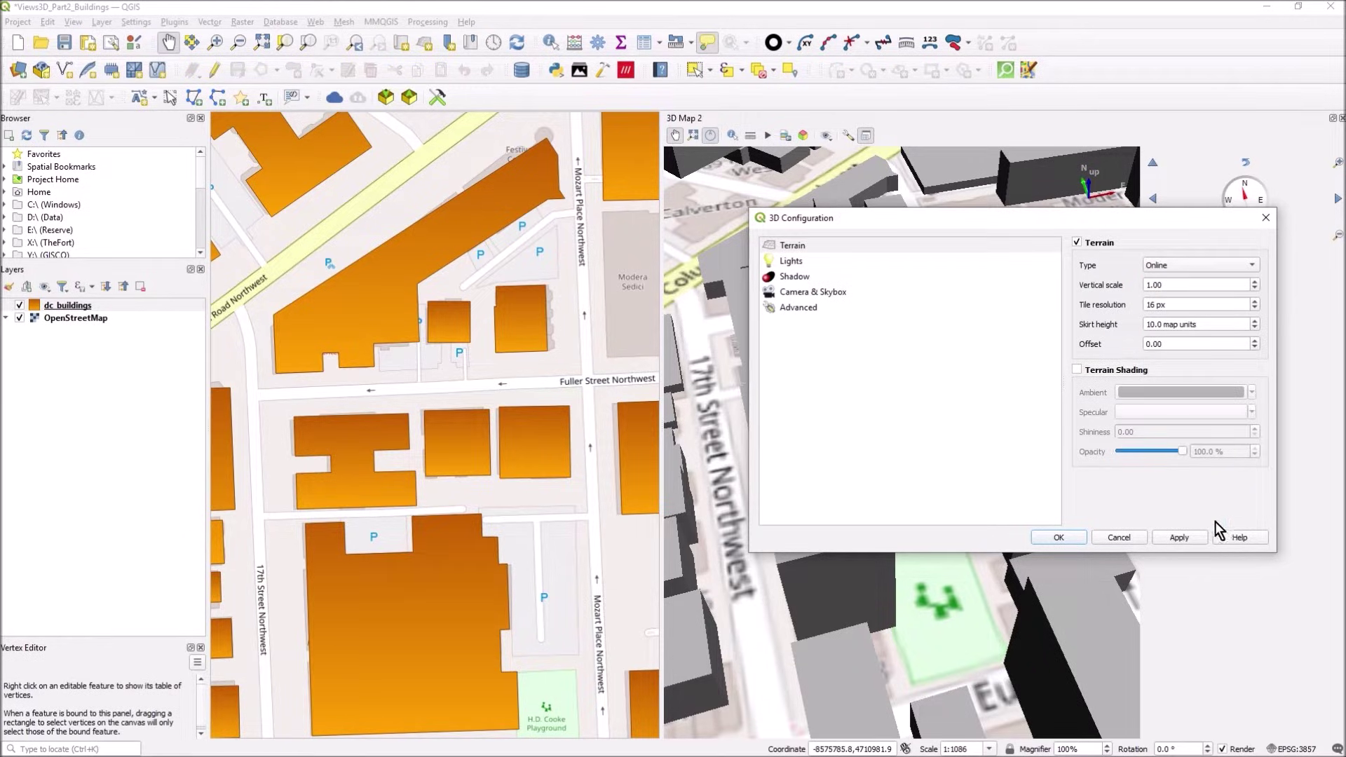
pyautogui.click(1191, 538)
pyautogui.click(1072, 539)
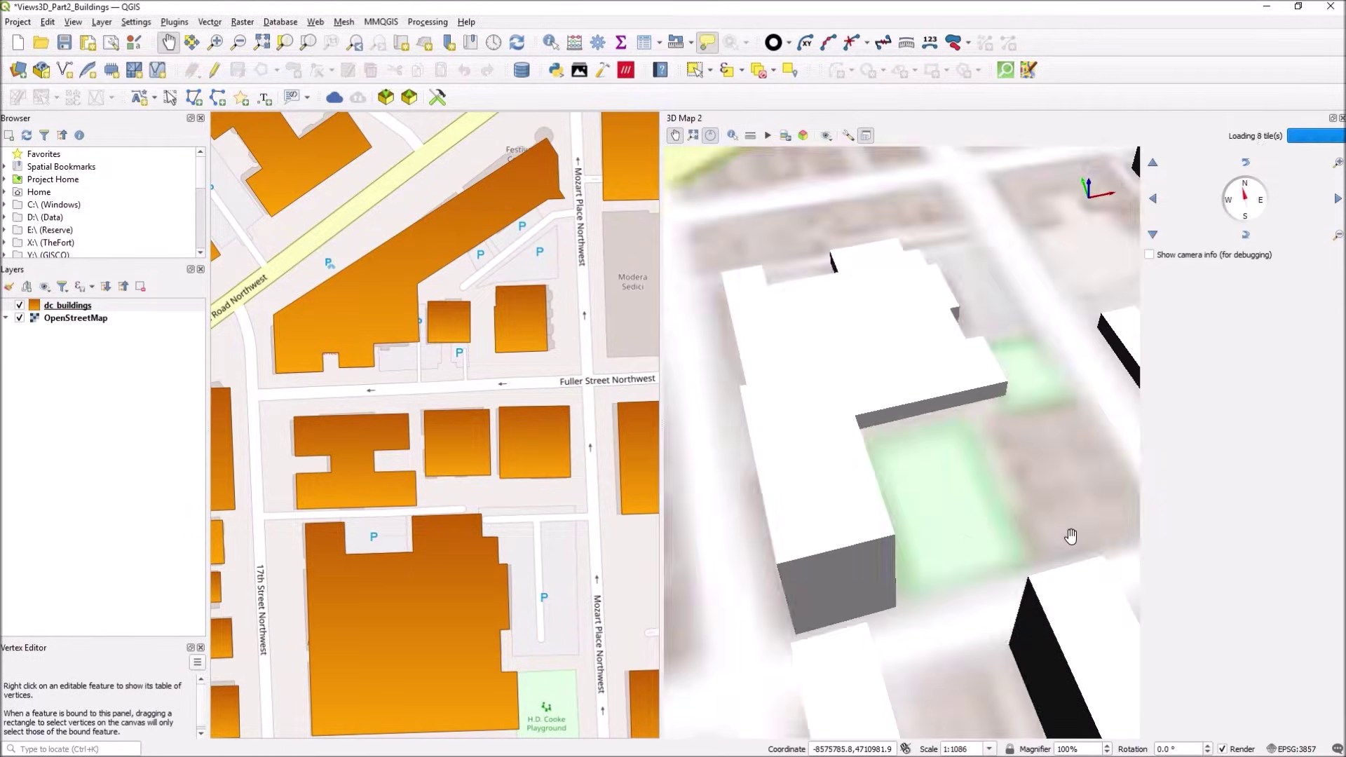
# Tilt, pull back and pan the 3D view across the extruded city buildings from another direction.
pyautogui.moveTo(961, 506); pyautogui.dragTo(949, 601, button='middle')
pyautogui.moveTo(956, 571); pyautogui.dragTo(973, 429)
pyautogui.scroll(2, 881, 487)
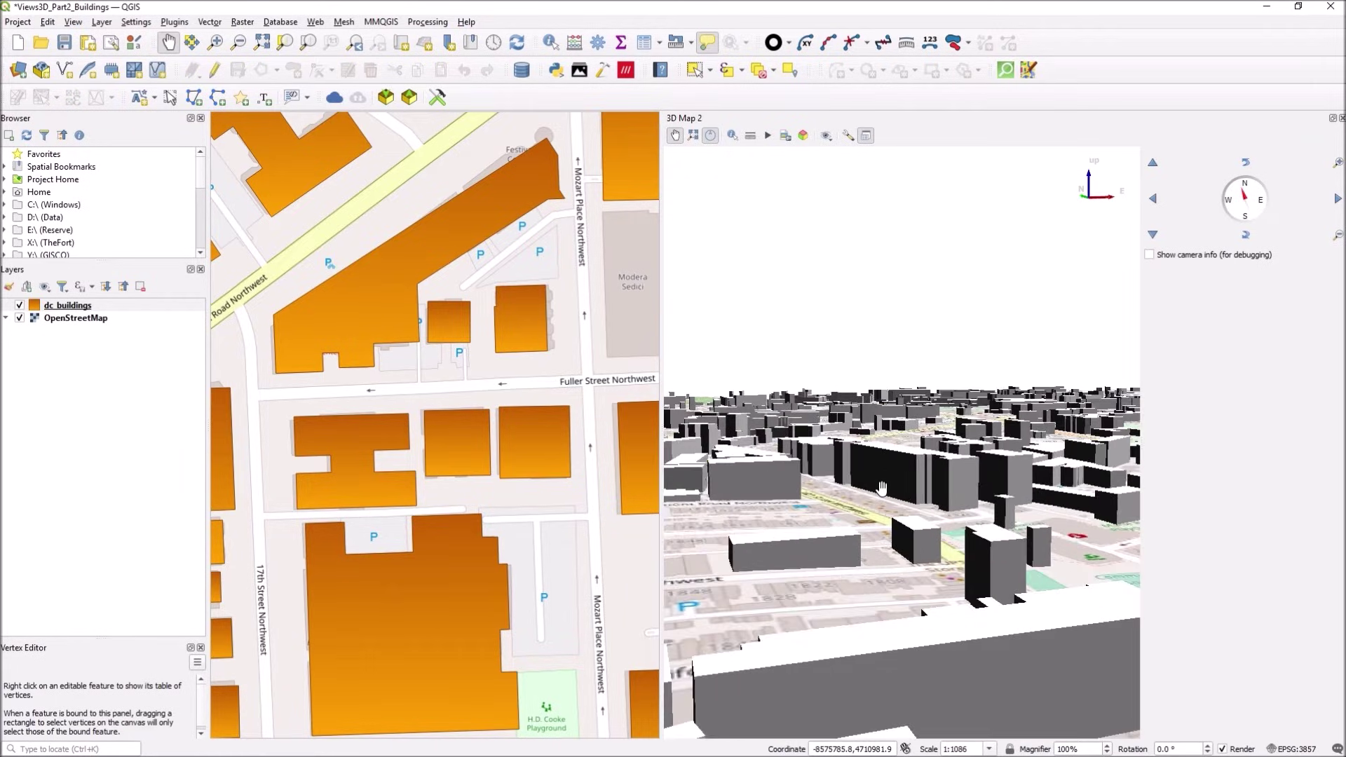
pyautogui.moveTo(873, 495); pyautogui.dragTo(1077, 484)
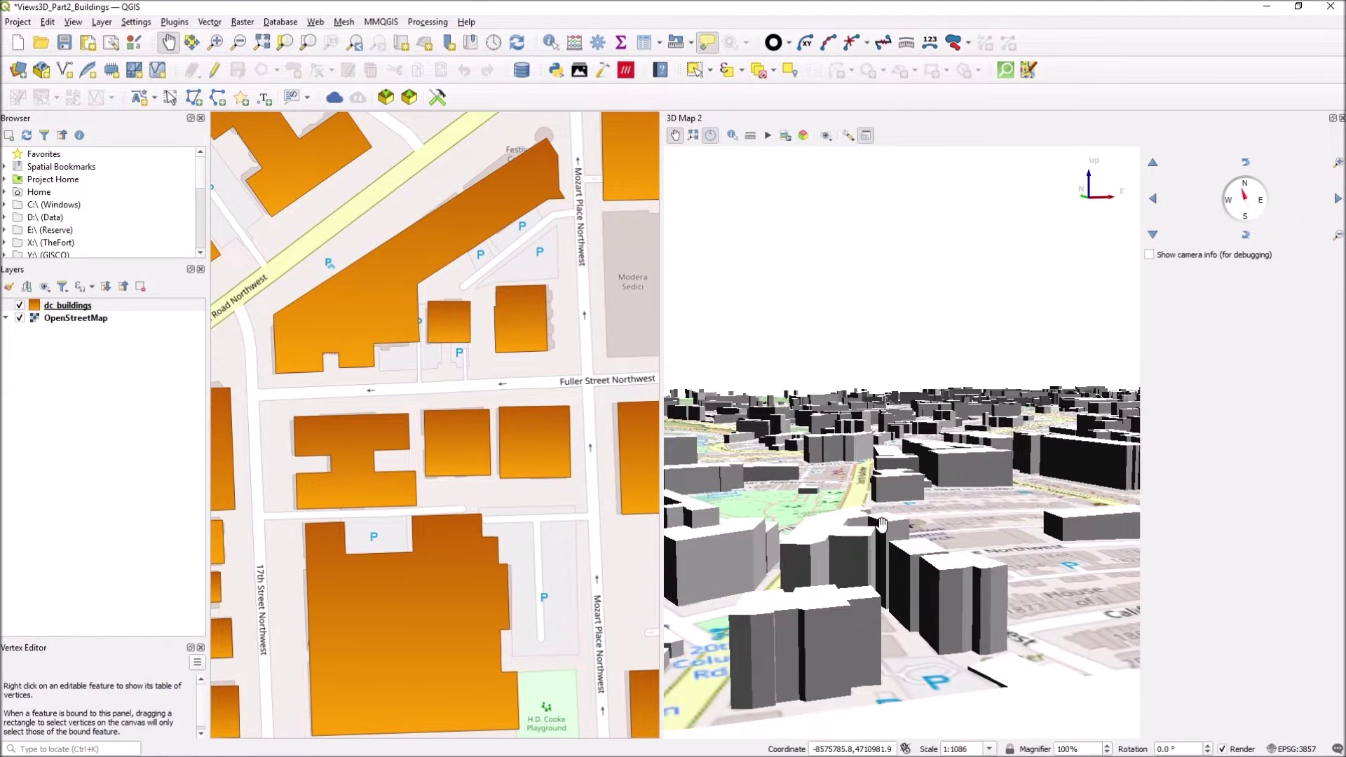
pyautogui.moveTo(882, 524); pyautogui.dragTo(1049, 492)
pyautogui.moveTo(861, 504); pyautogui.dragTo(720, 526)
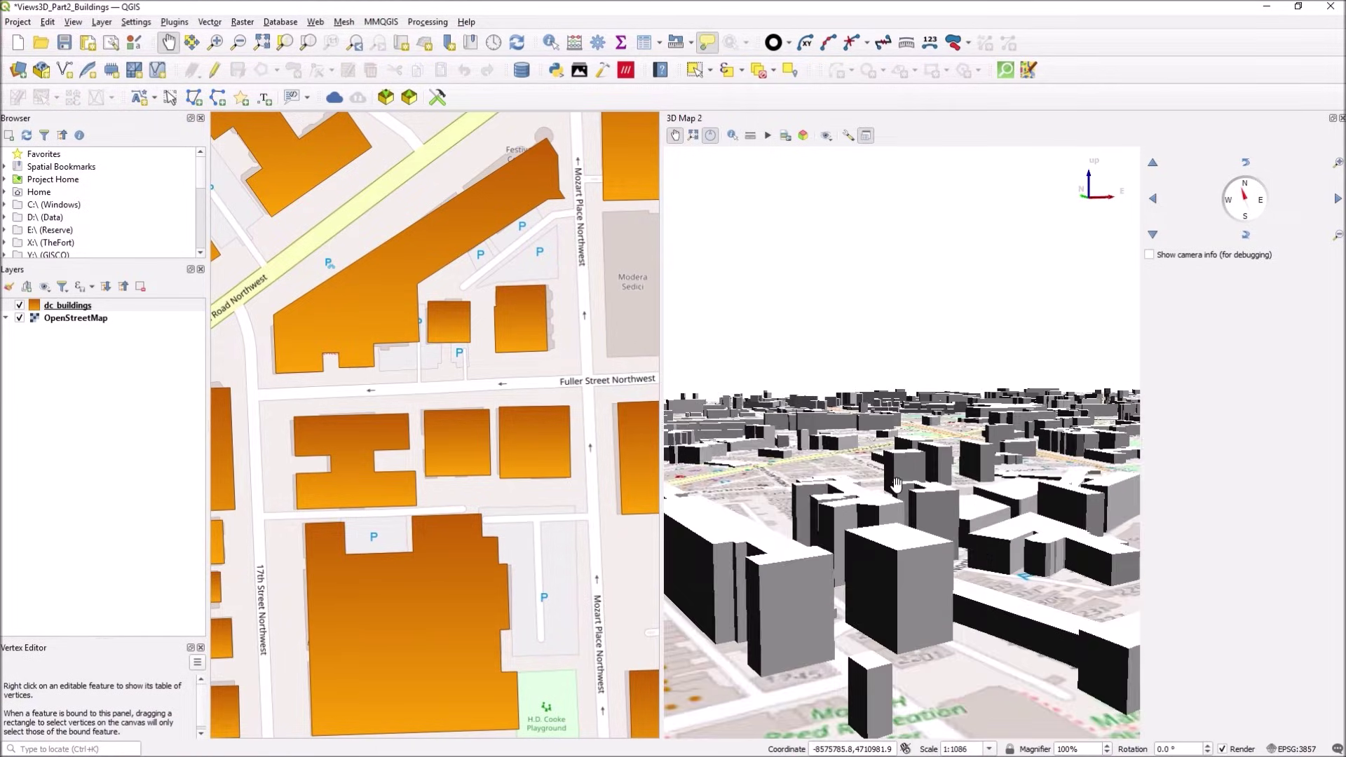
pyautogui.scroll(5, 911, 544)
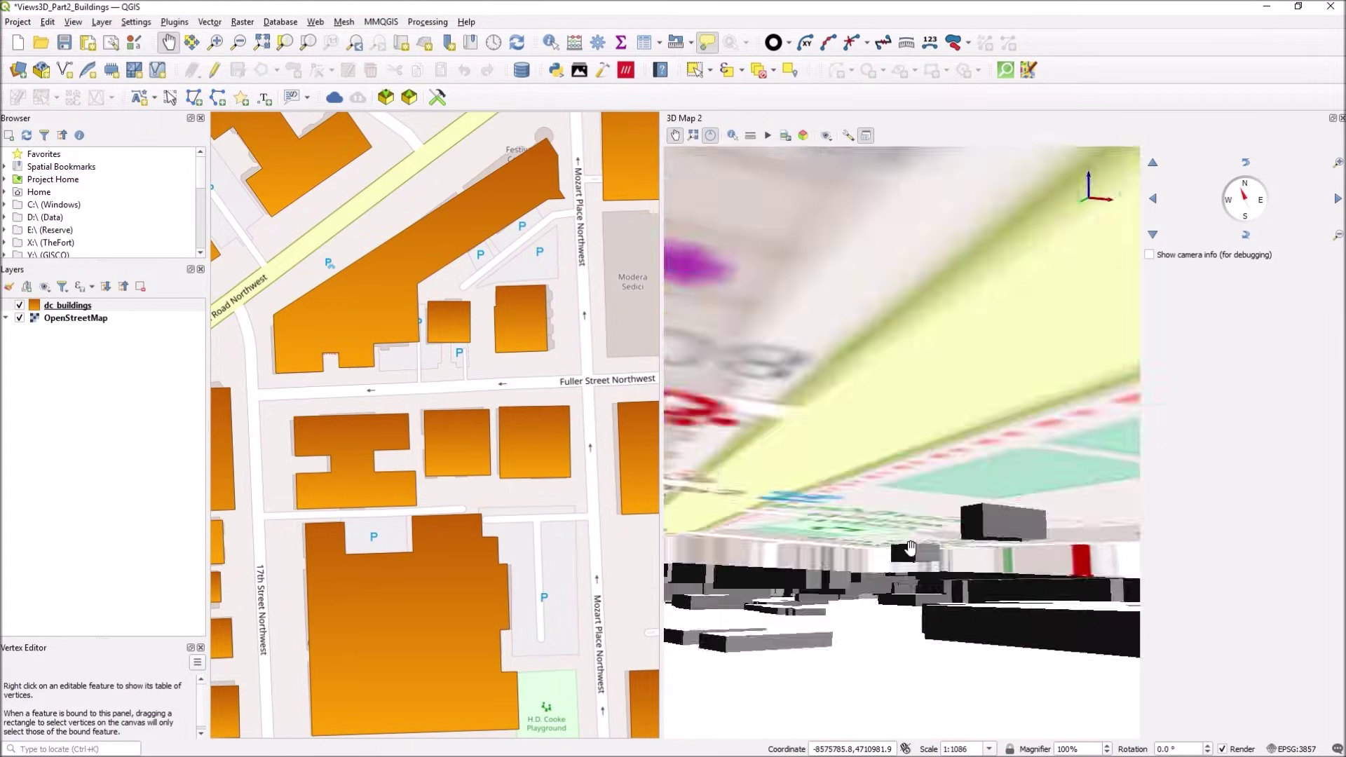
pyautogui.scroll(2, 911, 550)
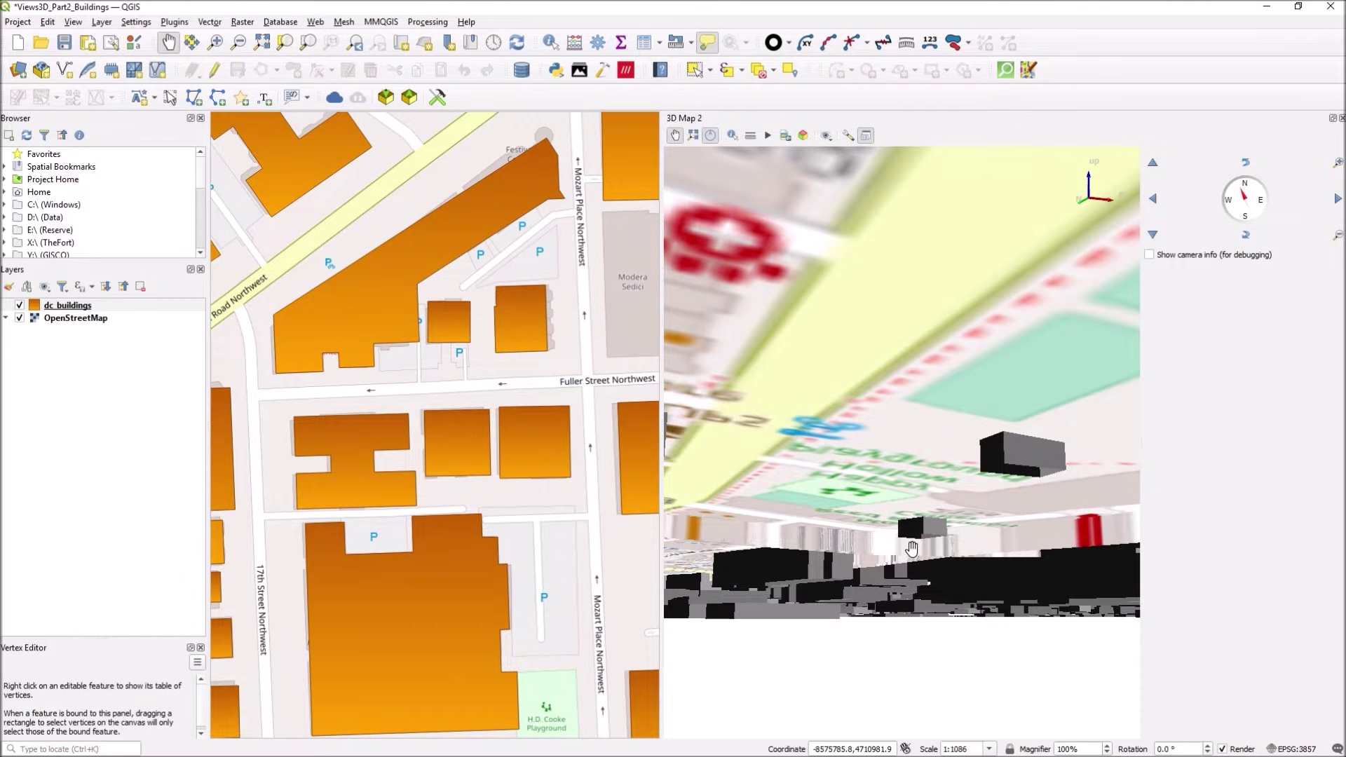
# Get a high overview east toward 16th Street and north, then reopen 3D Configuration.
pyautogui.moveTo(911, 549); pyautogui.dragTo(886, 394, button='middle')
pyautogui.moveTo(1028, 415); pyautogui.dragTo(912, 411)
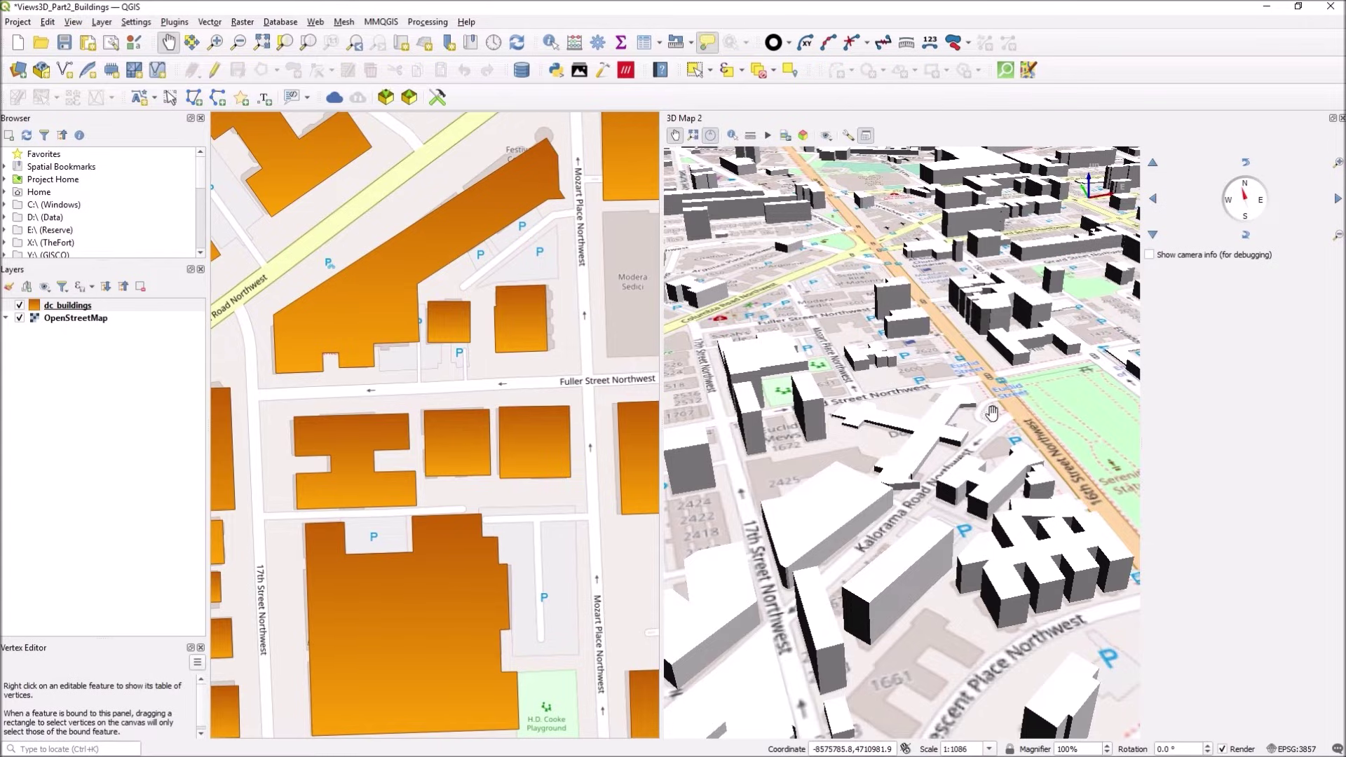
pyautogui.scroll(6, 911, 411)
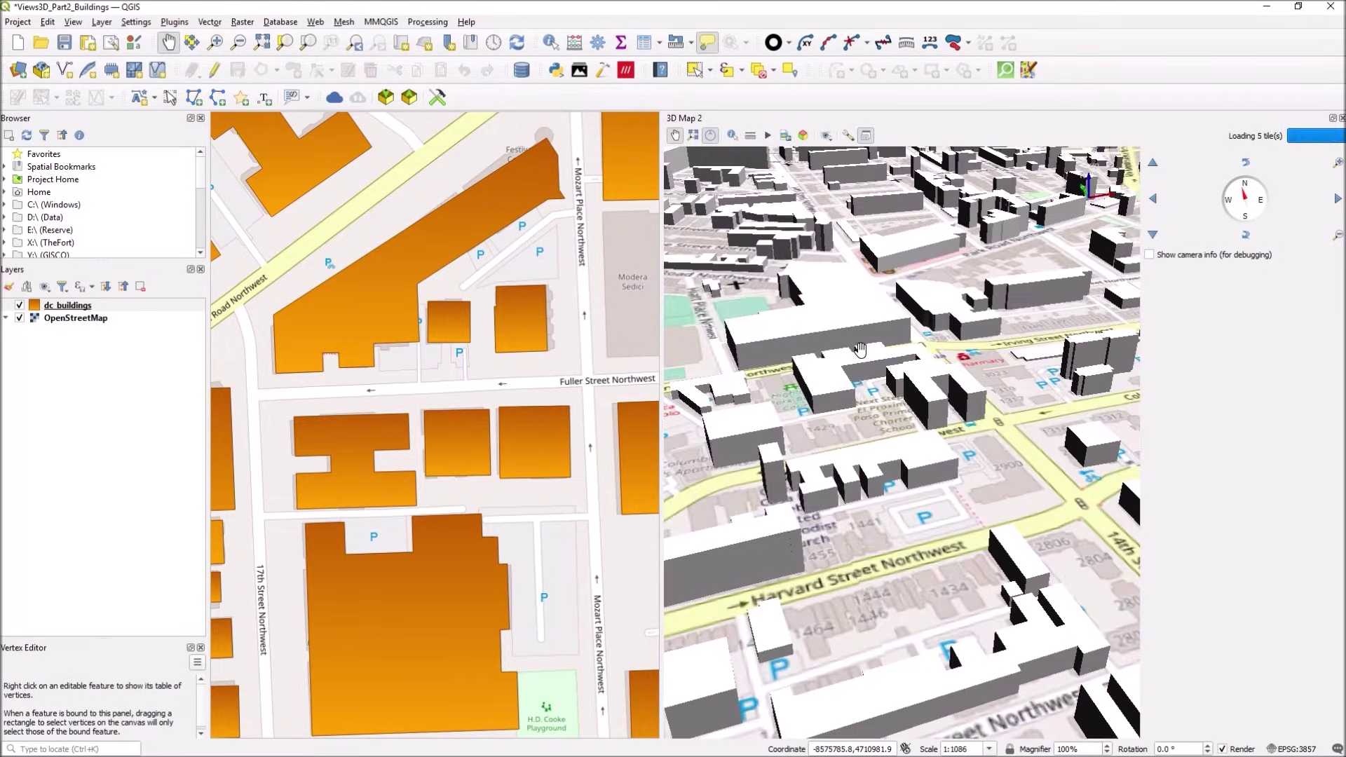
pyautogui.moveTo(881, 350); pyautogui.dragTo(880, 276, button='middle')
pyautogui.scroll(-3, 879, 276)
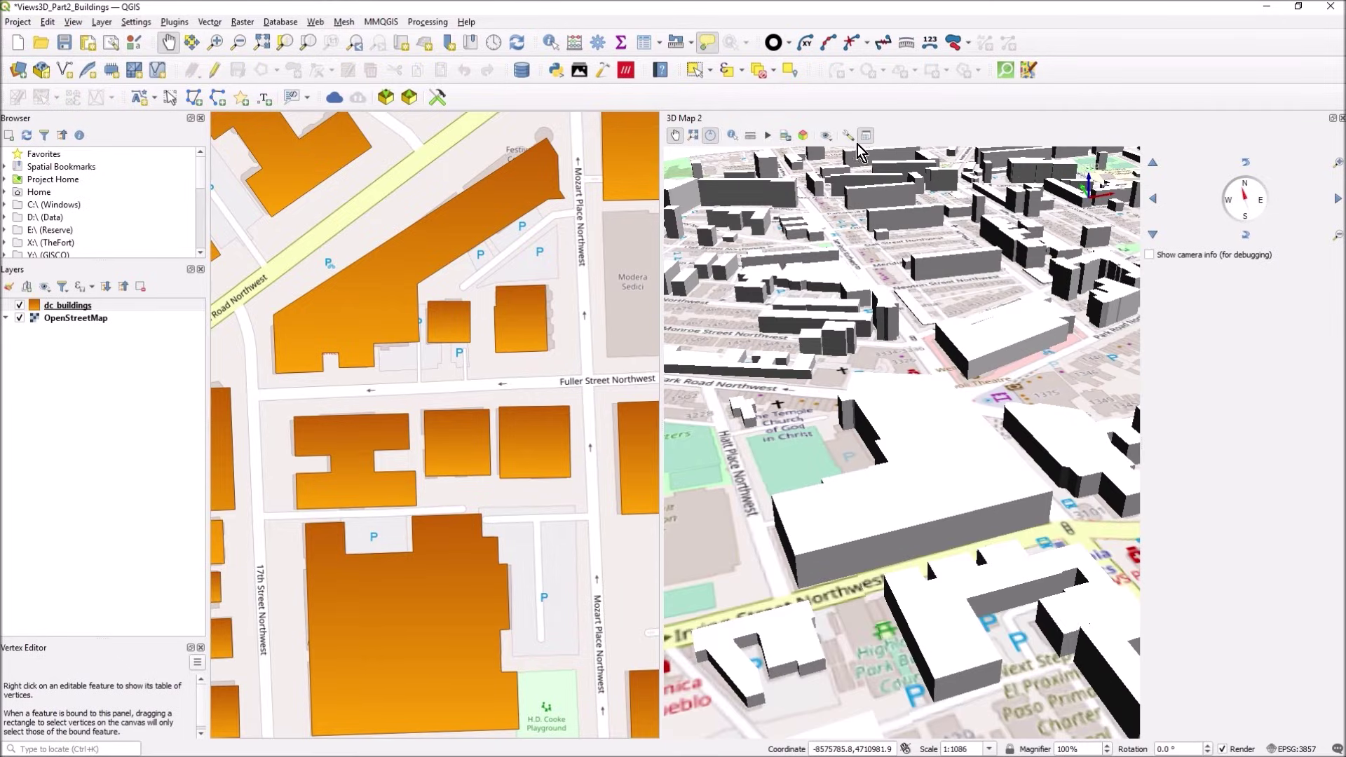
pyautogui.click(848, 136)
pyautogui.click(891, 251)
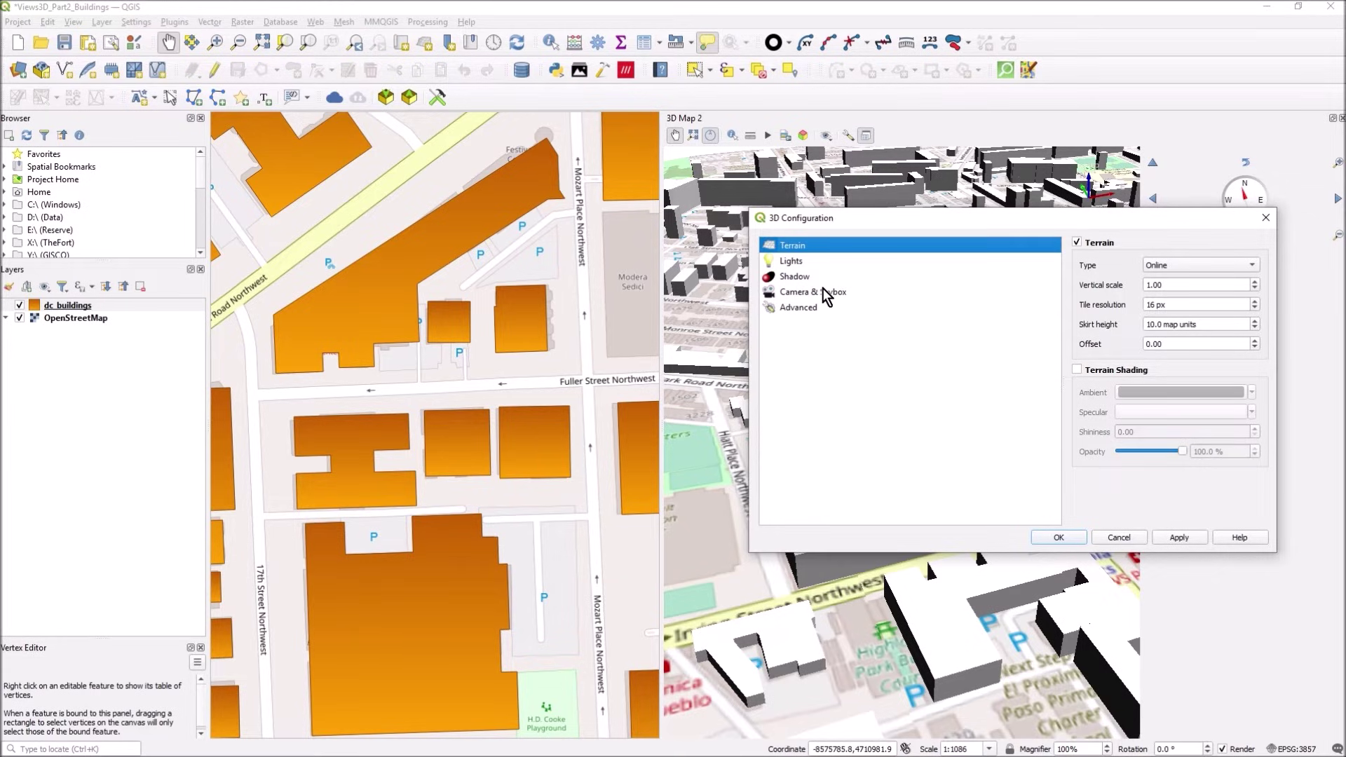
# Review the Lights and Advanced settings, close 3D Configuration unchanged, and swing to a wider overview.
pyautogui.click(812, 308)
pyautogui.click(806, 264)
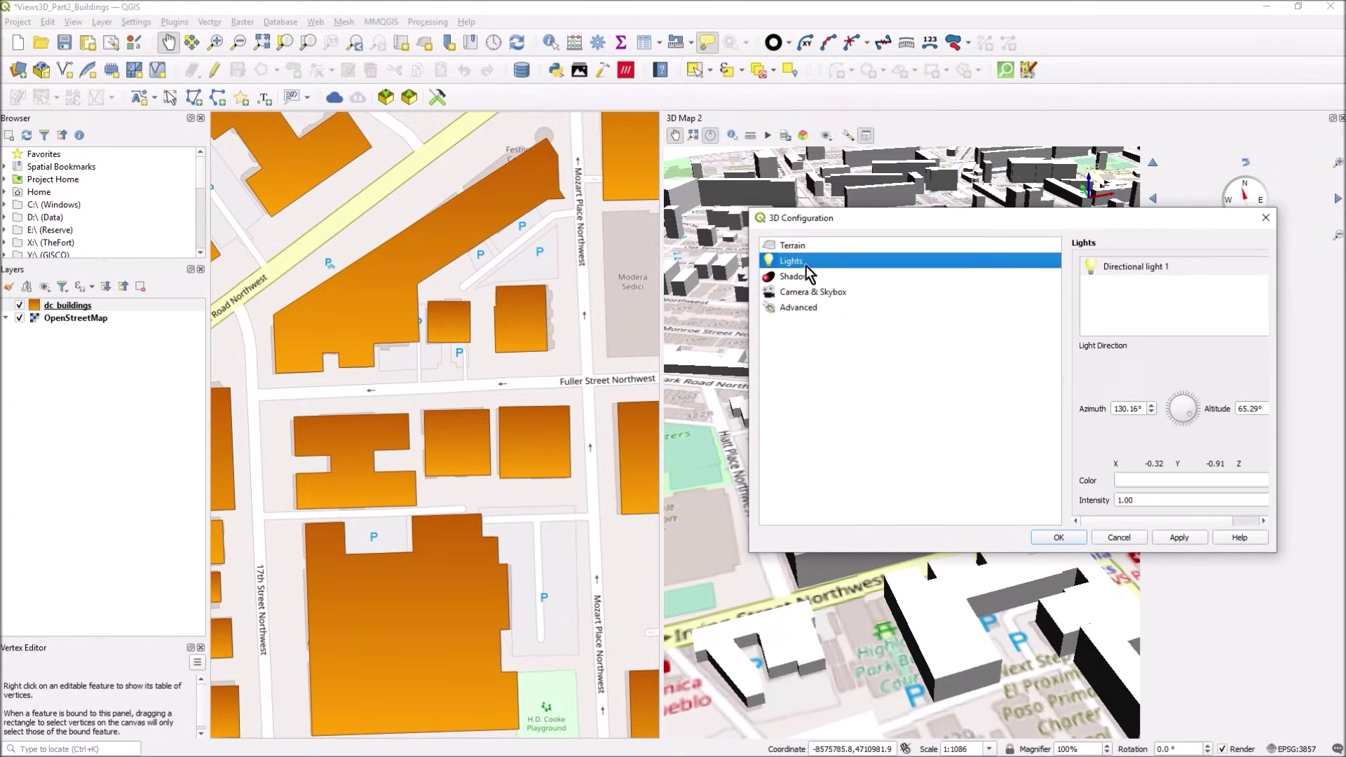
pyautogui.click(805, 308)
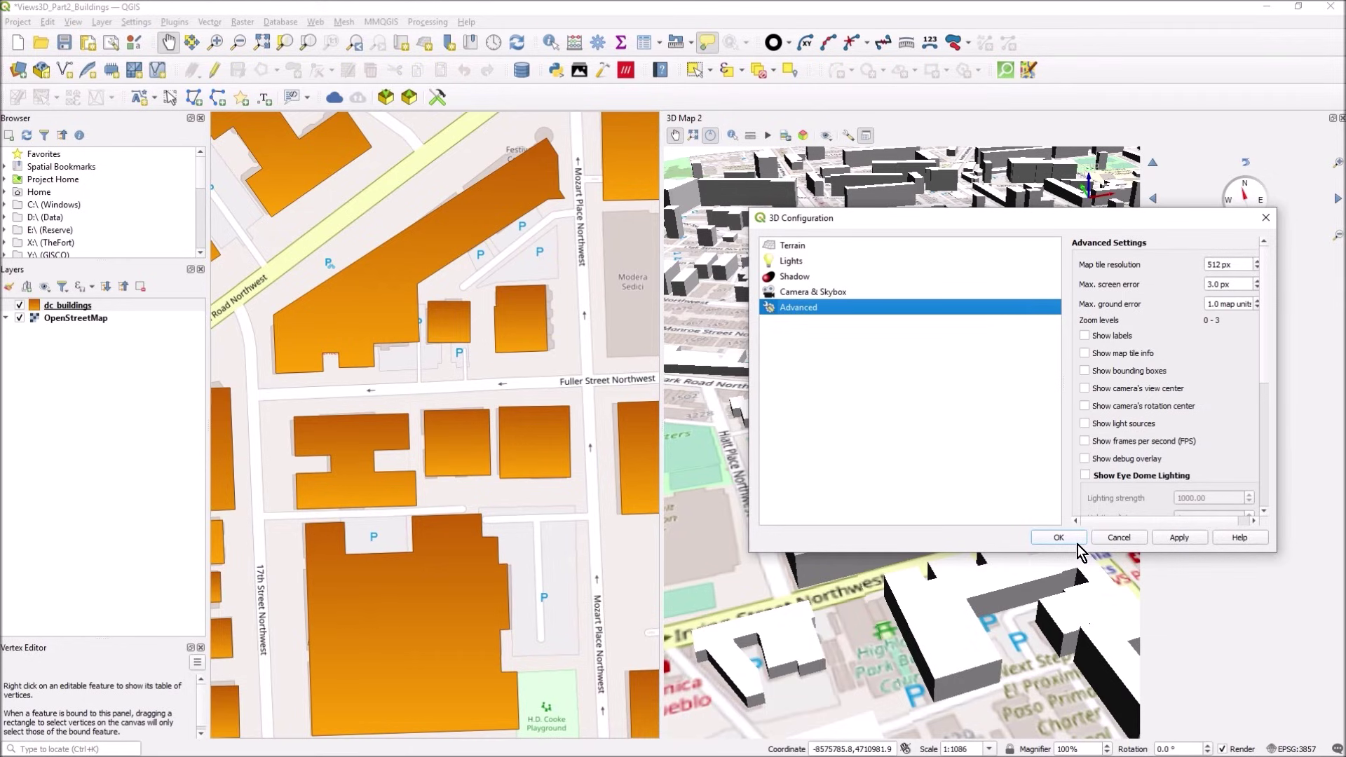
pyautogui.click(1120, 538)
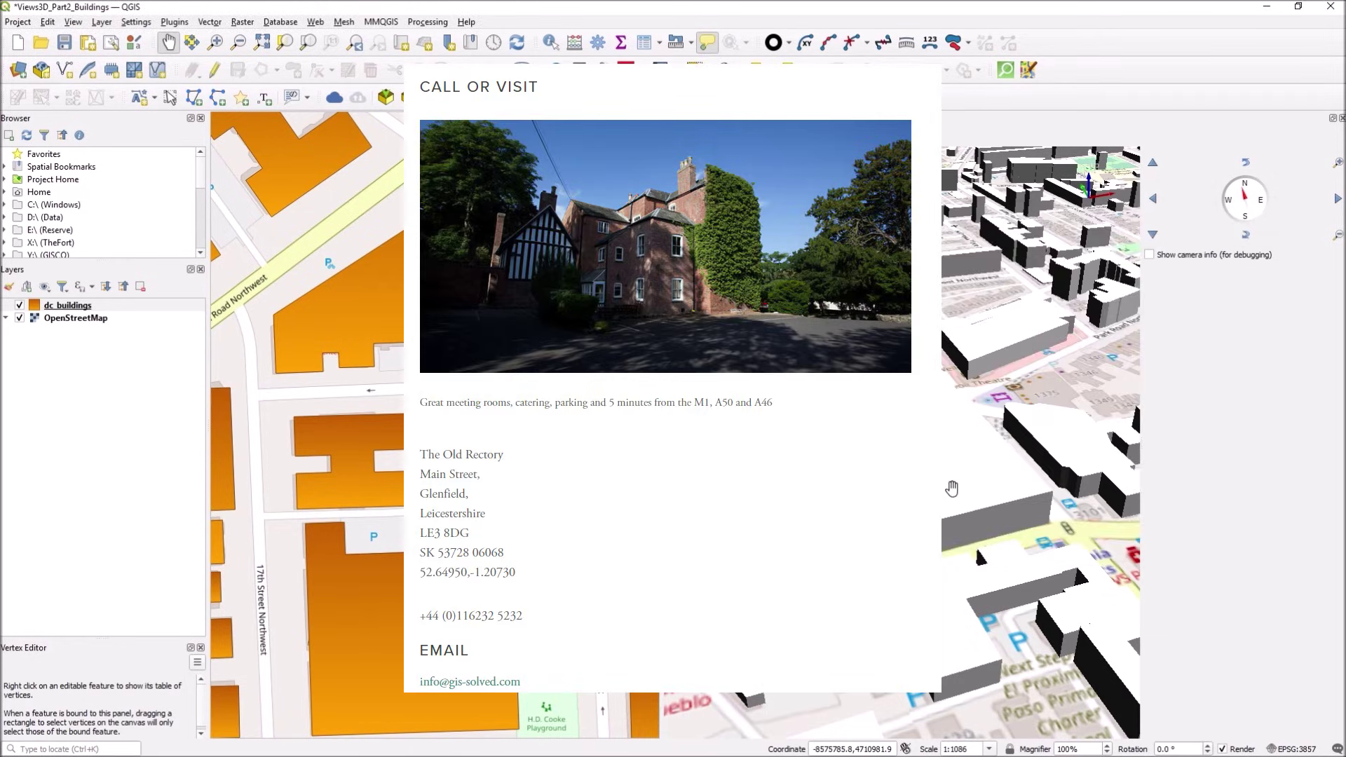
pyautogui.moveTo(953, 486); pyautogui.dragTo(959, 410)
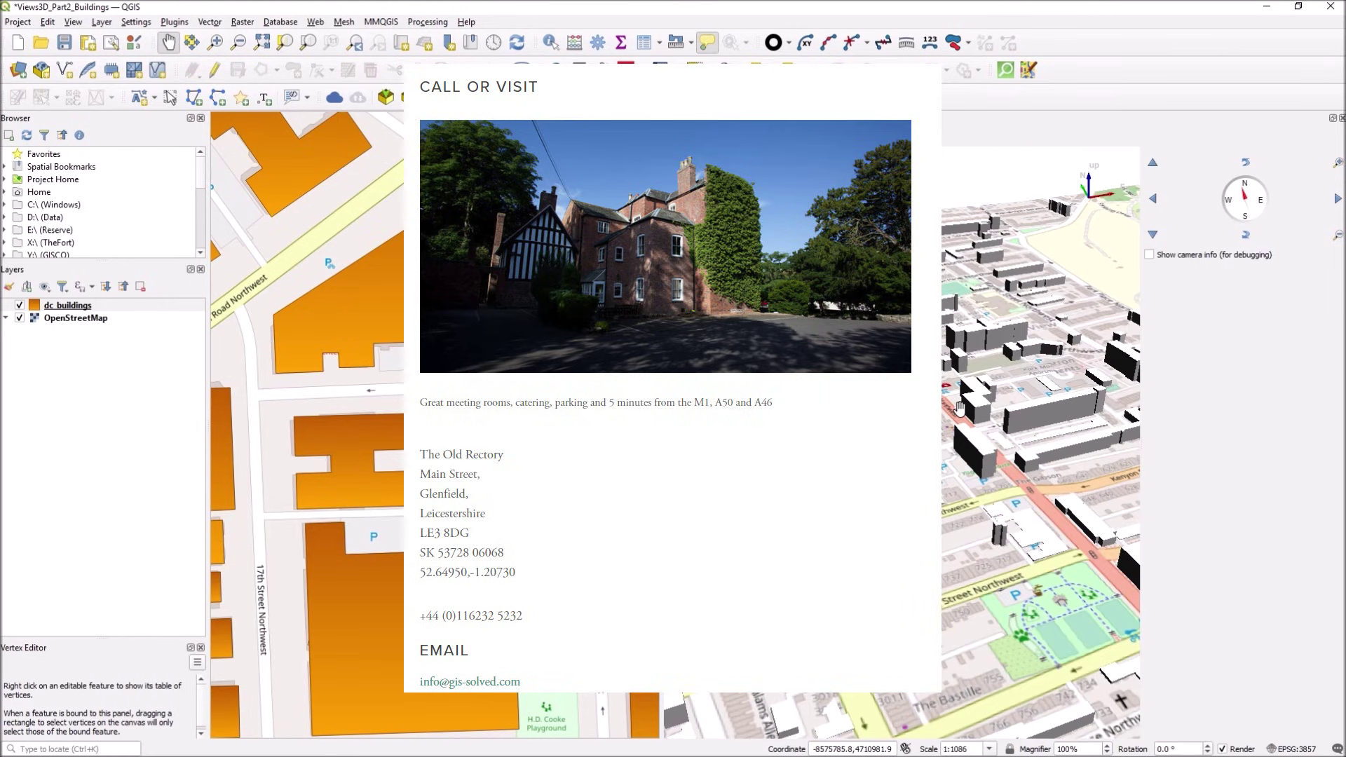